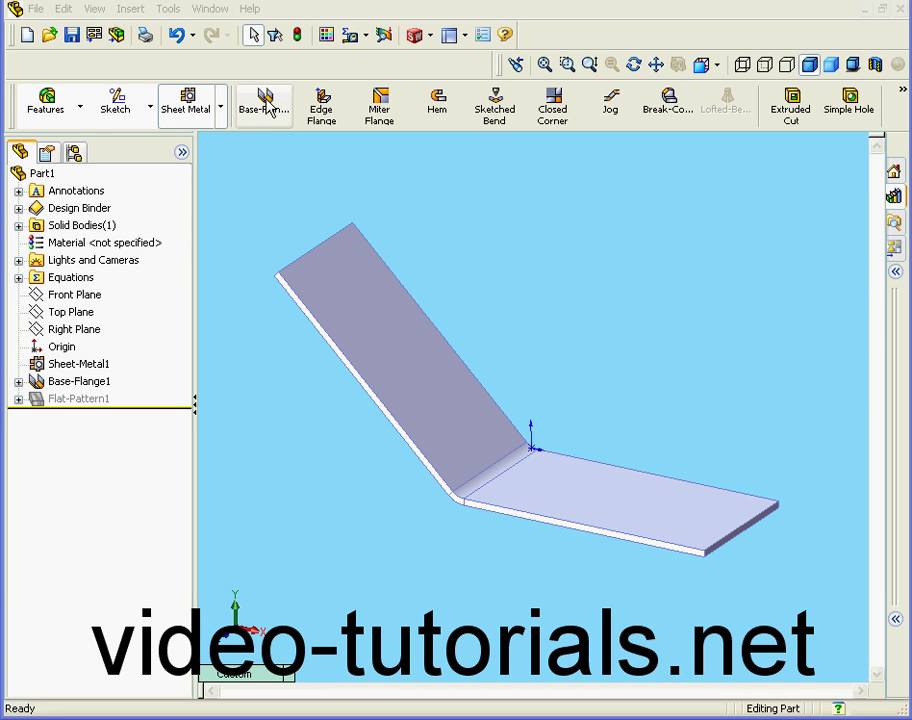
Start an edge flange on the lower plate's front edge, rising upward 10 mm.
{"action": "left_click", "coordinate": [330, 113]}
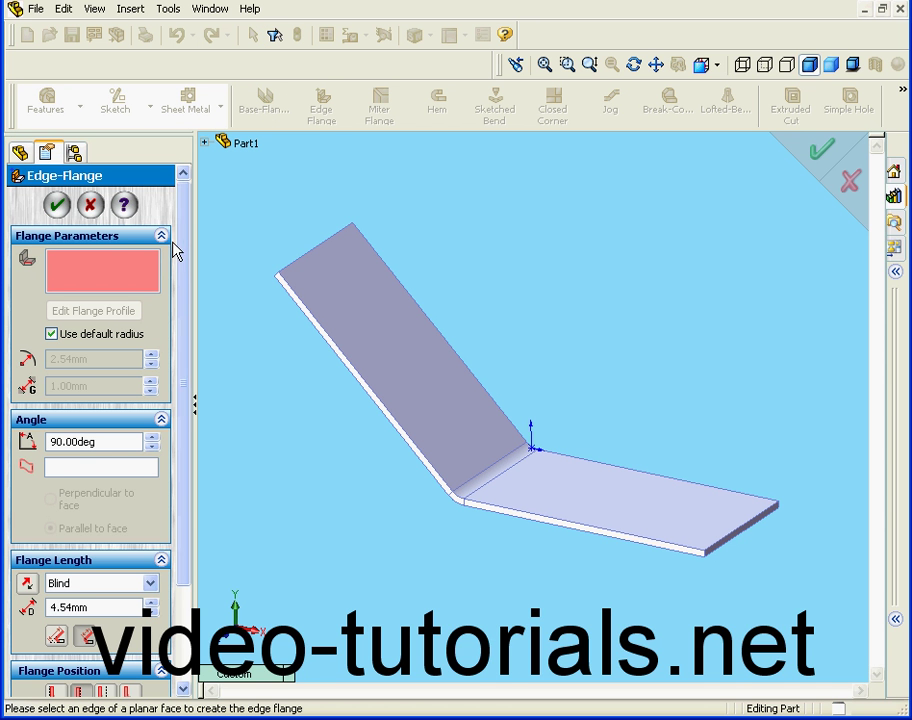
{"action": "left_click", "coordinate": [620, 539]}
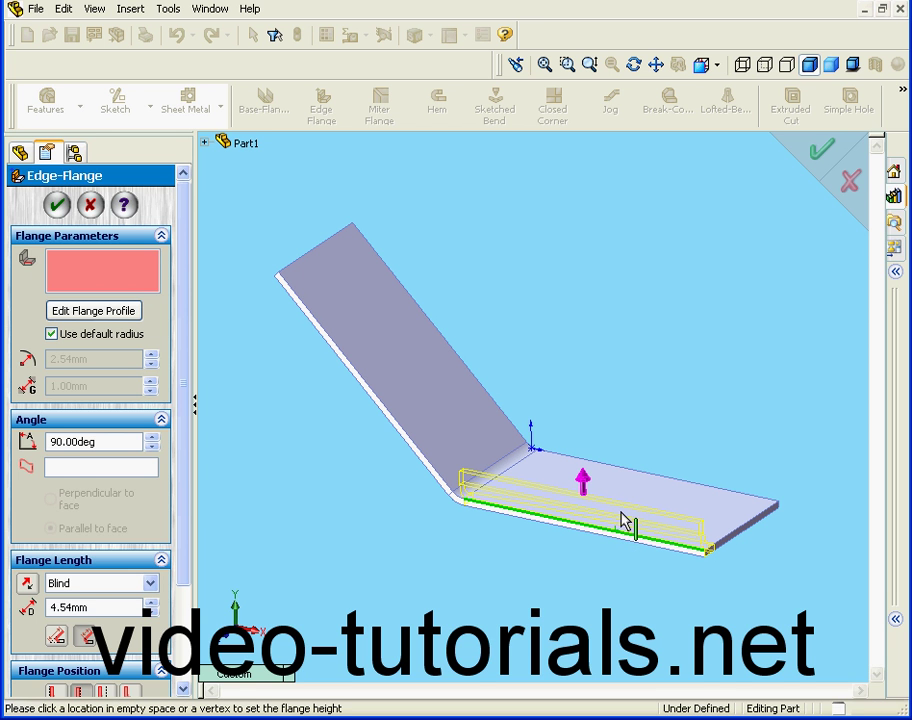
{"action": "left_click", "coordinate": [590, 485]}
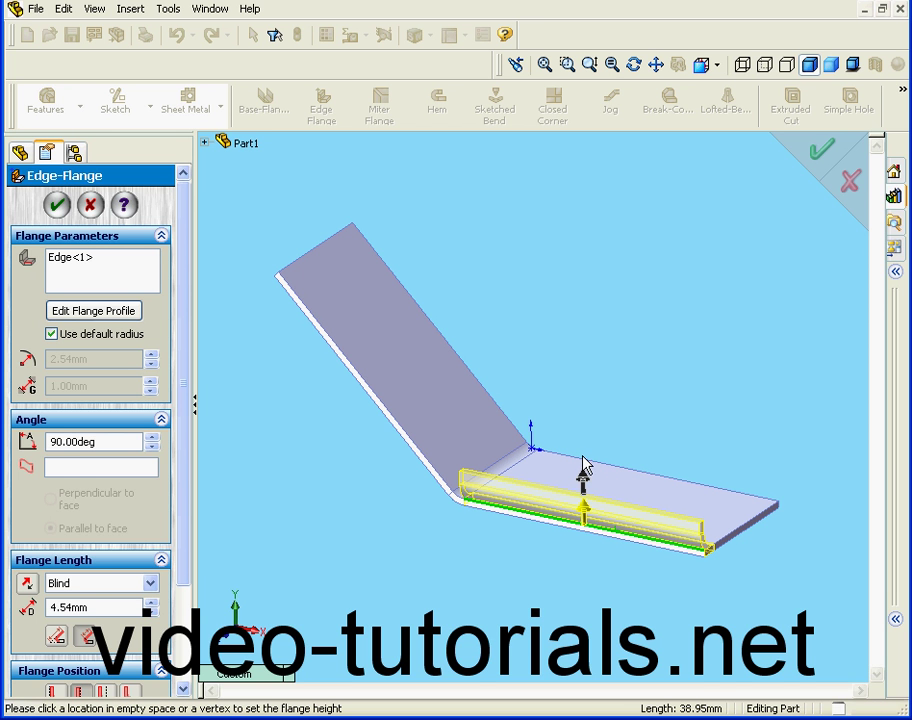
{"action": "left_click_drag", "start_coordinate": [104, 607], "coordinate": [50, 609]}
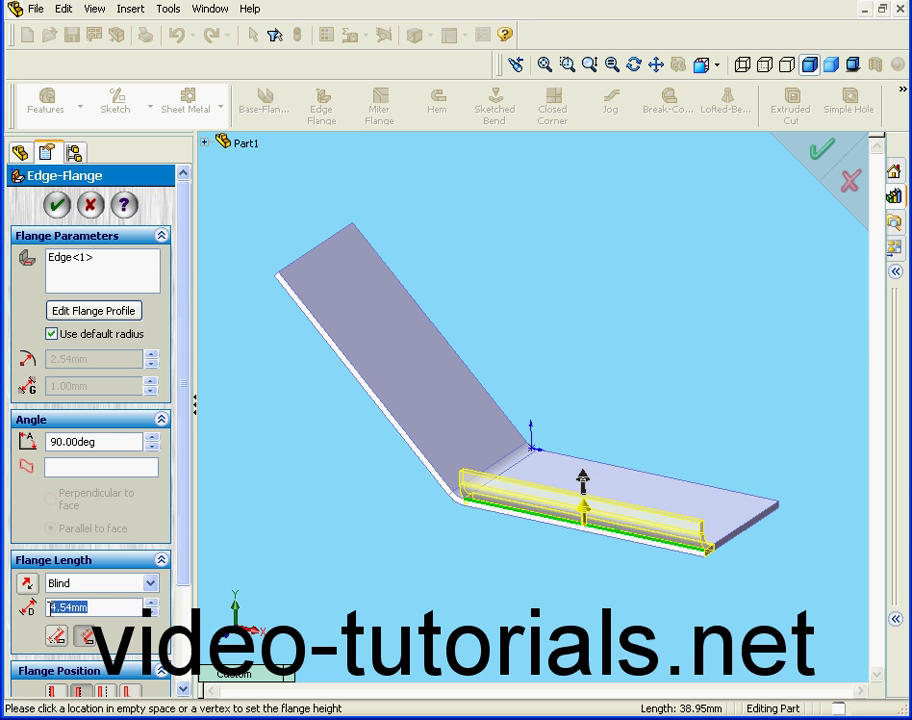
{"action": "type", "text": "10"}
{"action": "key", "text": "Return"}
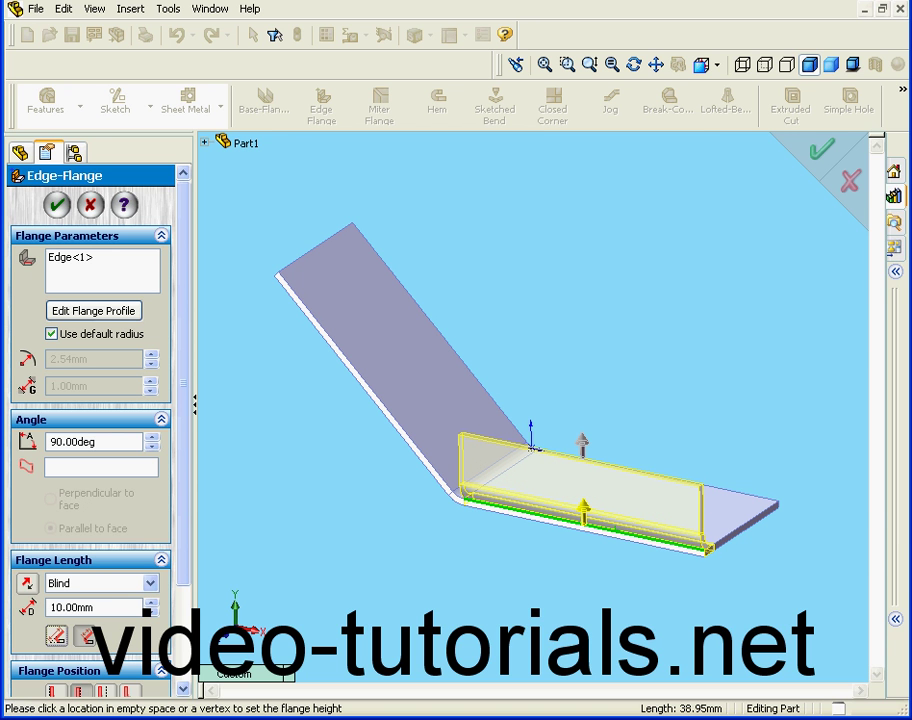
Edit the flange profile sketch and drag its right side inward to shorten the flange.
{"action": "left_click", "coordinate": [100, 313]}
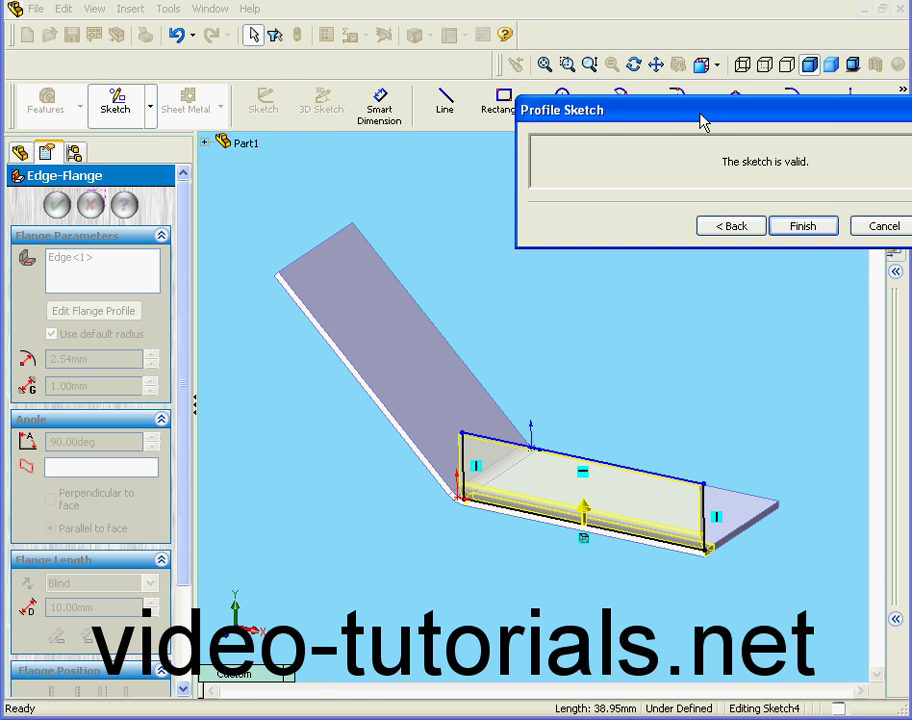
{"action": "mouse_move", "coordinate": [700, 121]}
{"action": "left_mouse_down"}
{"action": "mouse_move", "coordinate": [525, 132]}
{"action": "mouse_move", "coordinate": [523, 140]}
{"action": "left_mouse_up"}
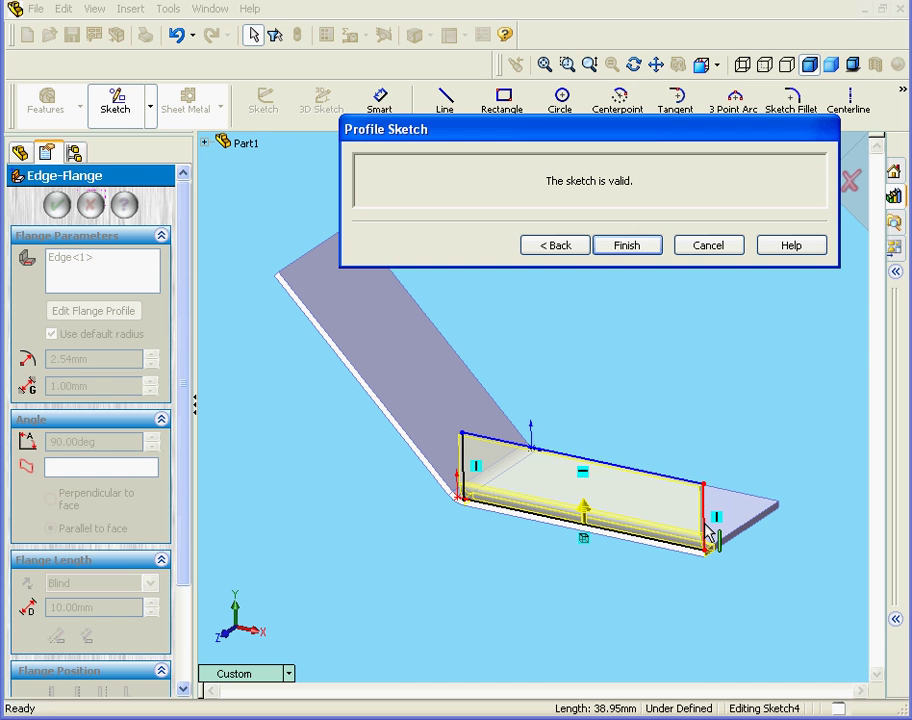
{"action": "left_click_drag", "start_coordinate": [708, 537], "coordinate": [658, 530]}
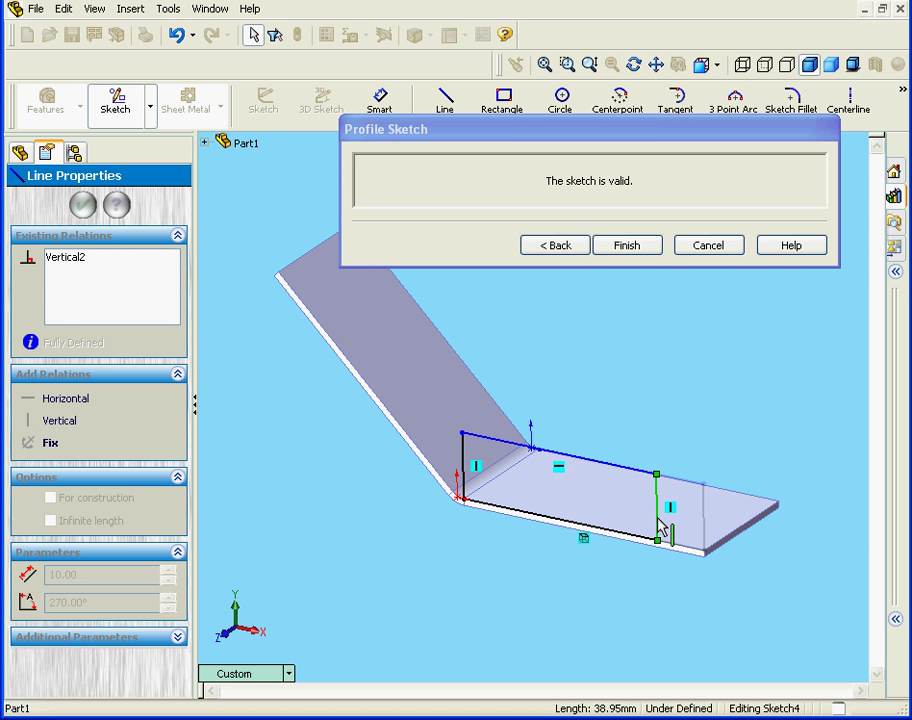
{"action": "left_click_drag", "start_coordinate": [658, 522], "coordinate": [658, 522]}
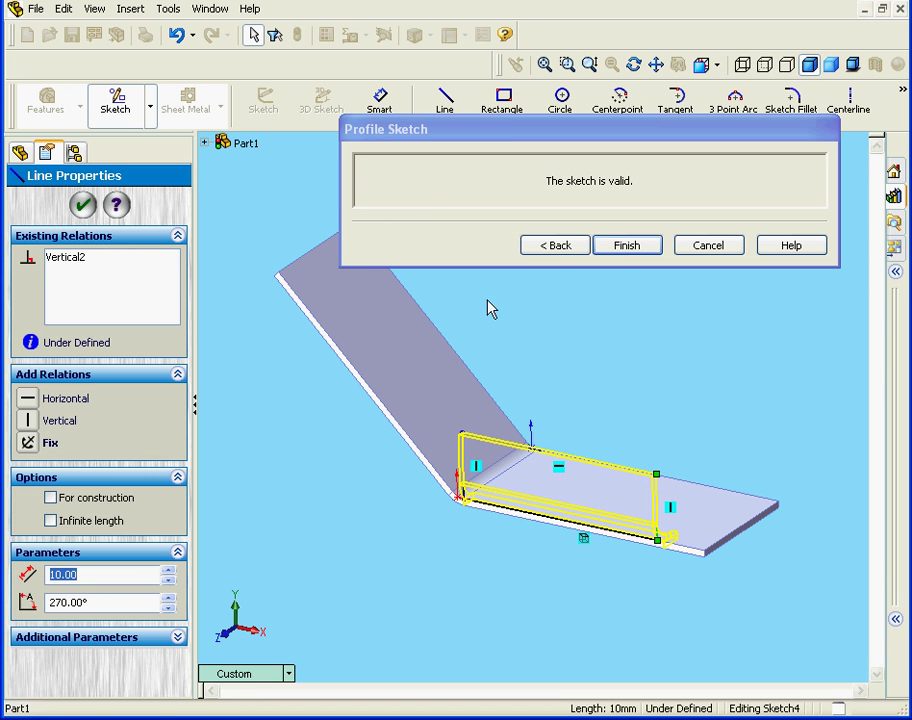
{"action": "left_click", "coordinate": [380, 98]}
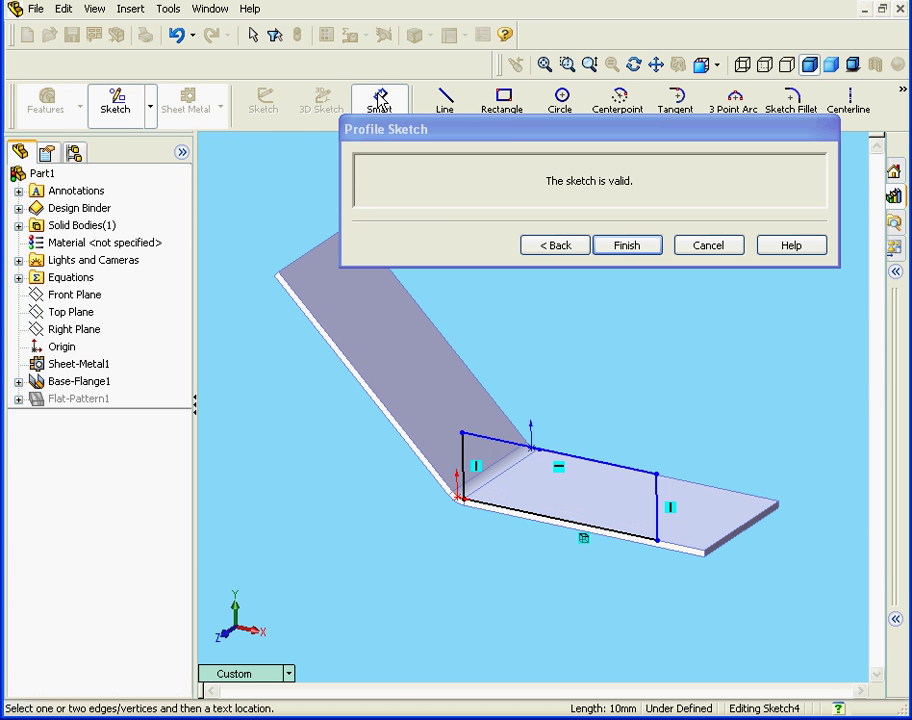
Dimension the profile side to 10 mm and its gap from the plate end to 10 mm, then finish.
{"action": "left_click", "coordinate": [660, 530]}
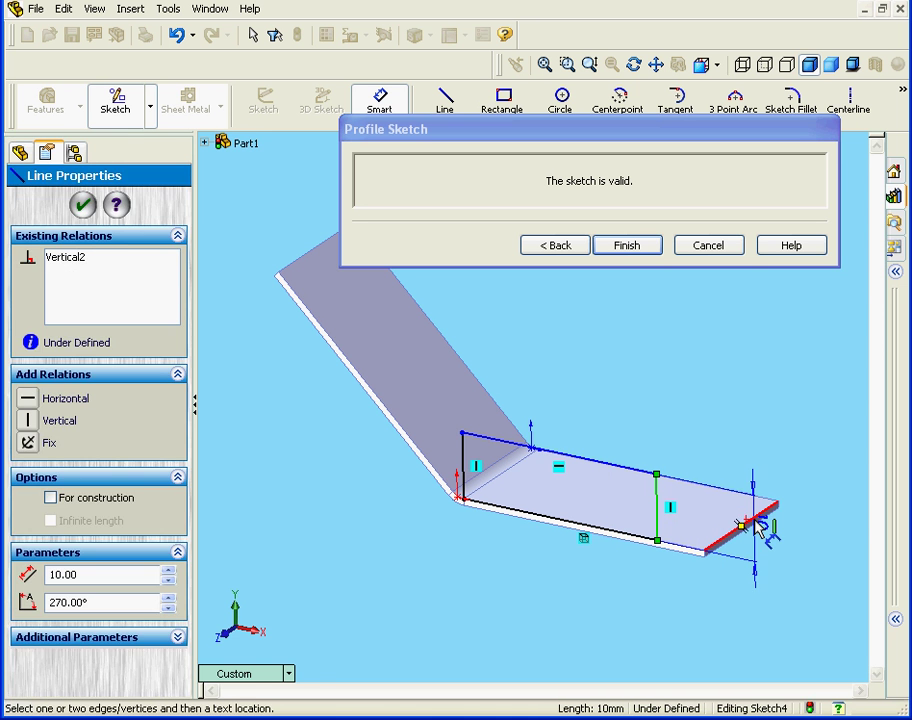
{"action": "left_click", "coordinate": [750, 531]}
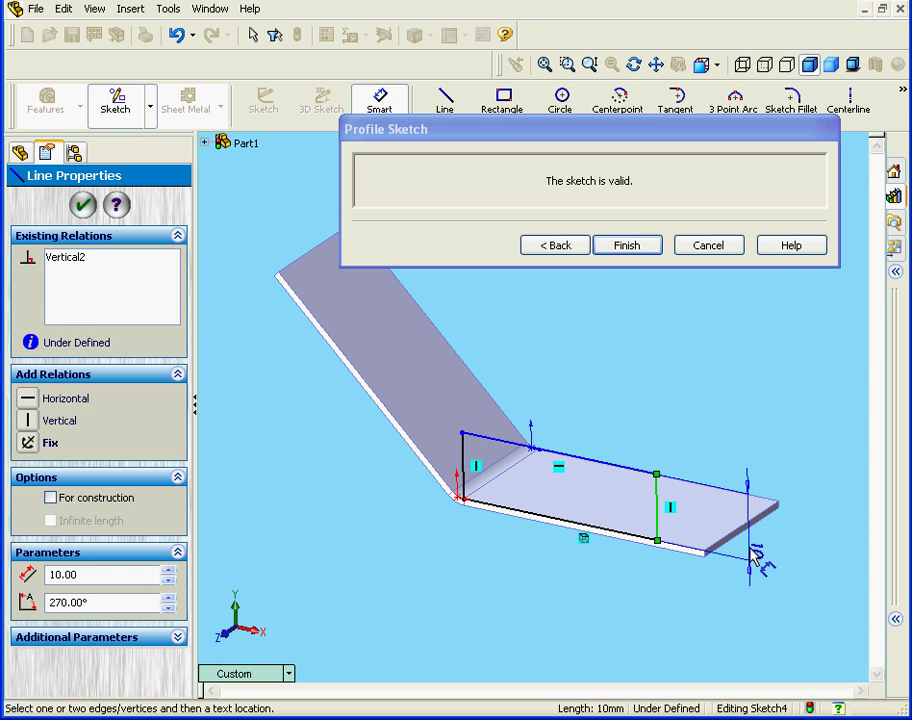
{"action": "left_click", "coordinate": [751, 545]}
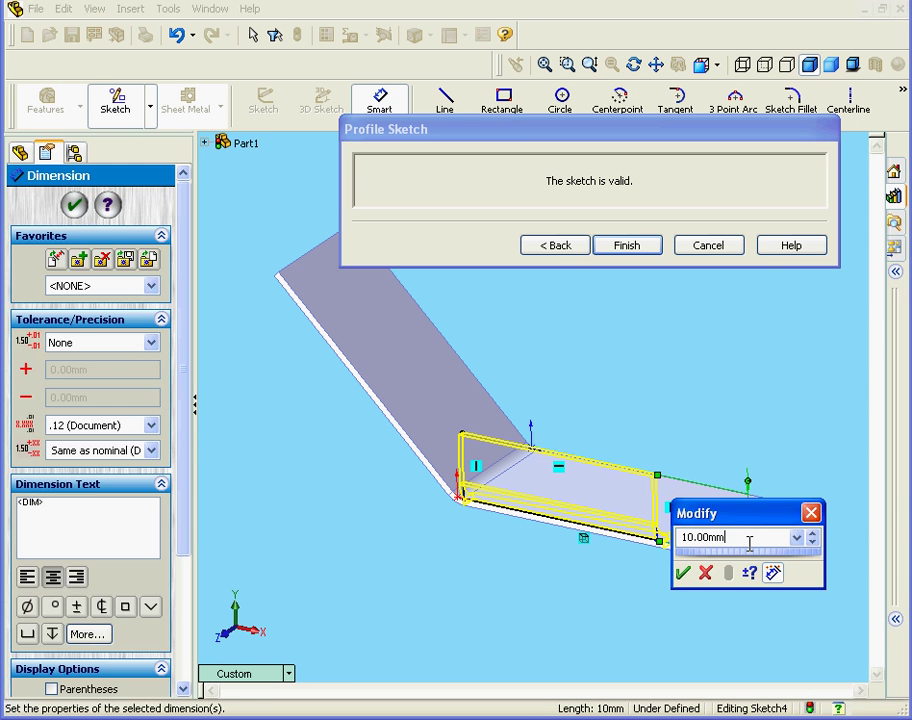
{"action": "left_click", "coordinate": [683, 573]}
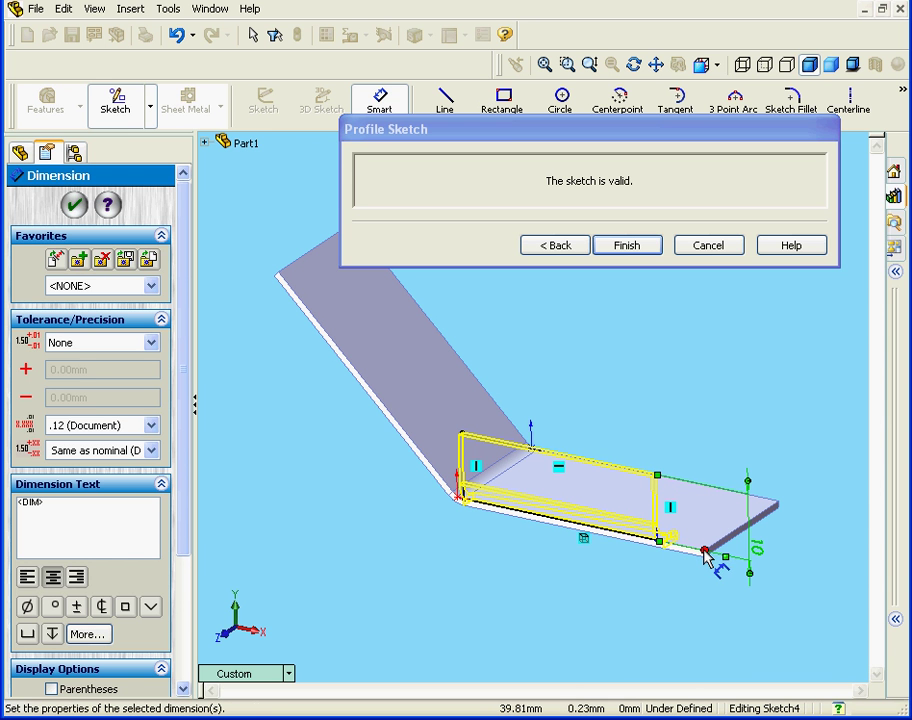
{"action": "left_click", "coordinate": [703, 552]}
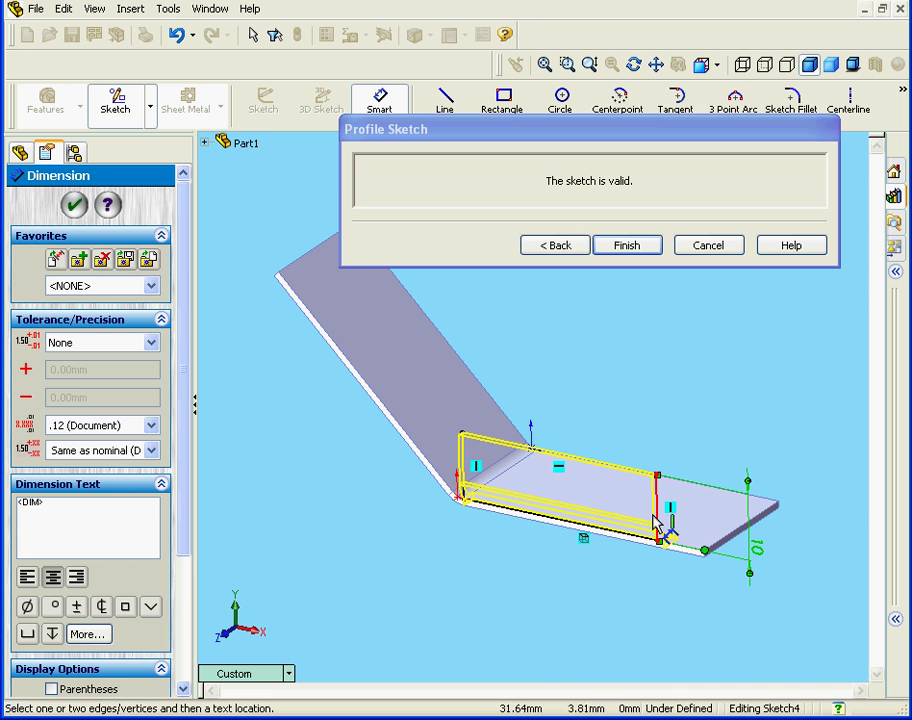
{"action": "left_click", "coordinate": [660, 525]}
{"action": "left_click", "coordinate": [680, 434]}
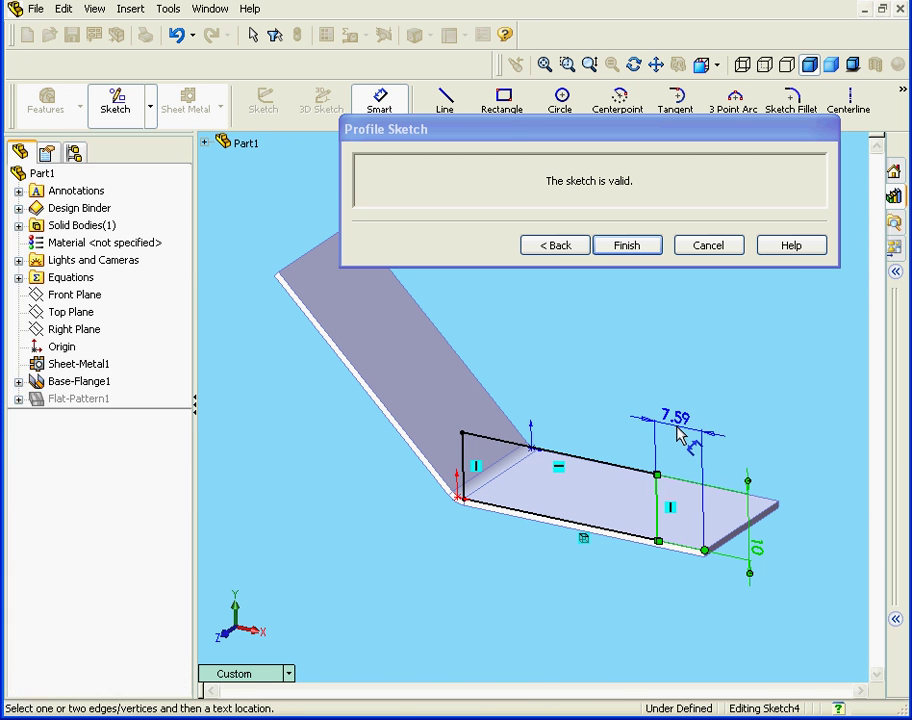
{"action": "left_click", "coordinate": [680, 434]}
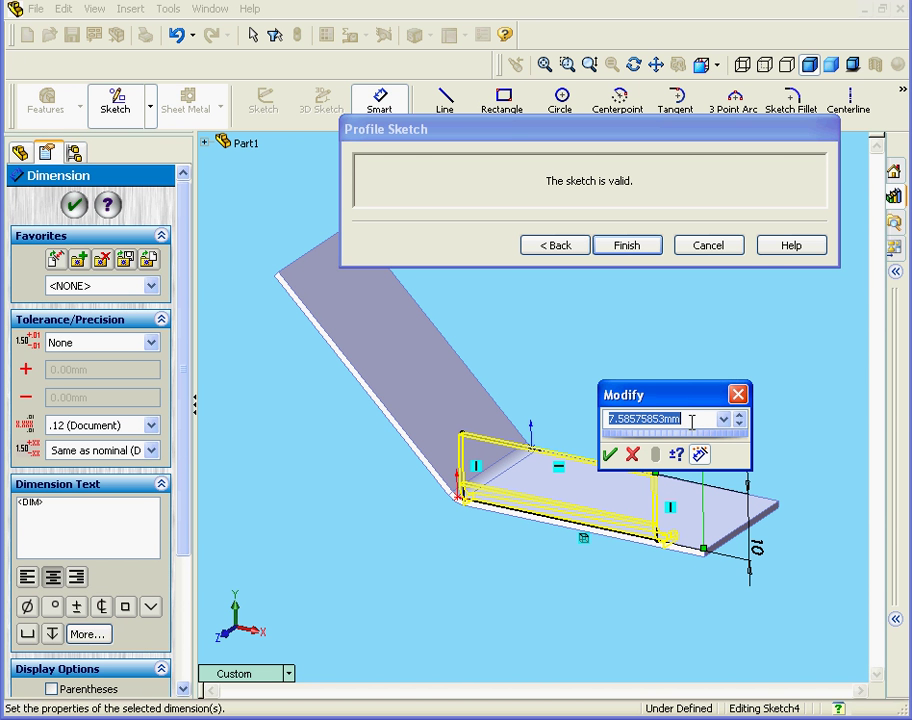
{"action": "type", "text": "10"}
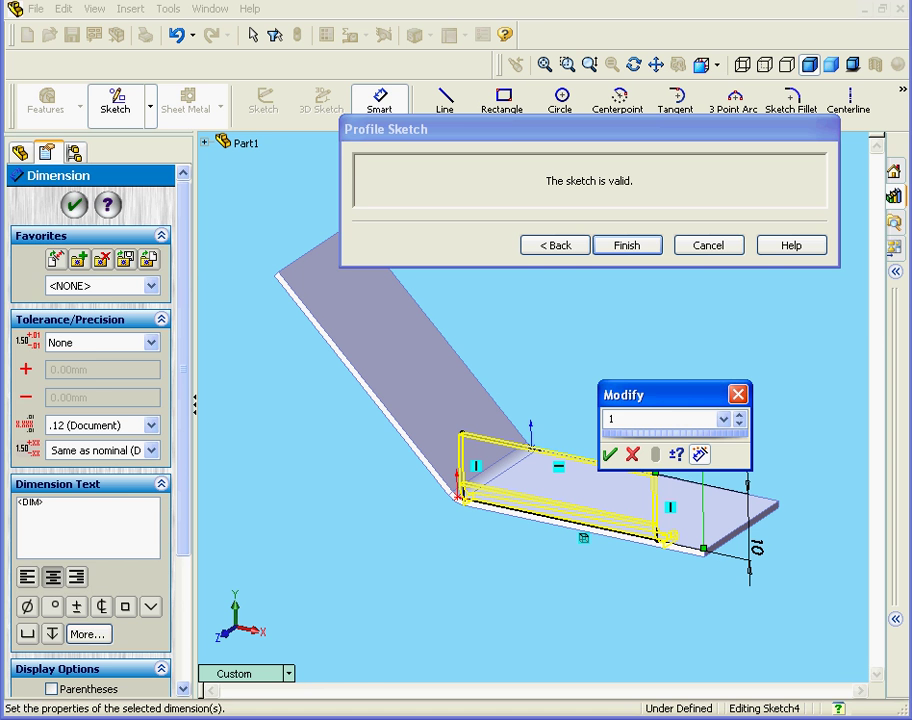
{"action": "left_click", "coordinate": [609, 455]}
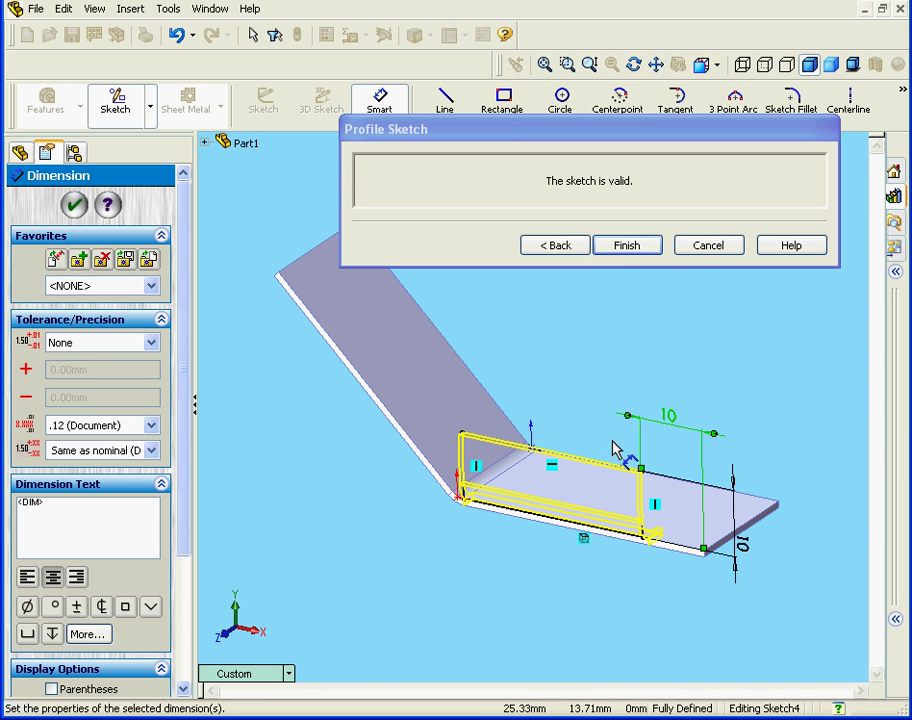
{"action": "left_click", "coordinate": [624, 248]}
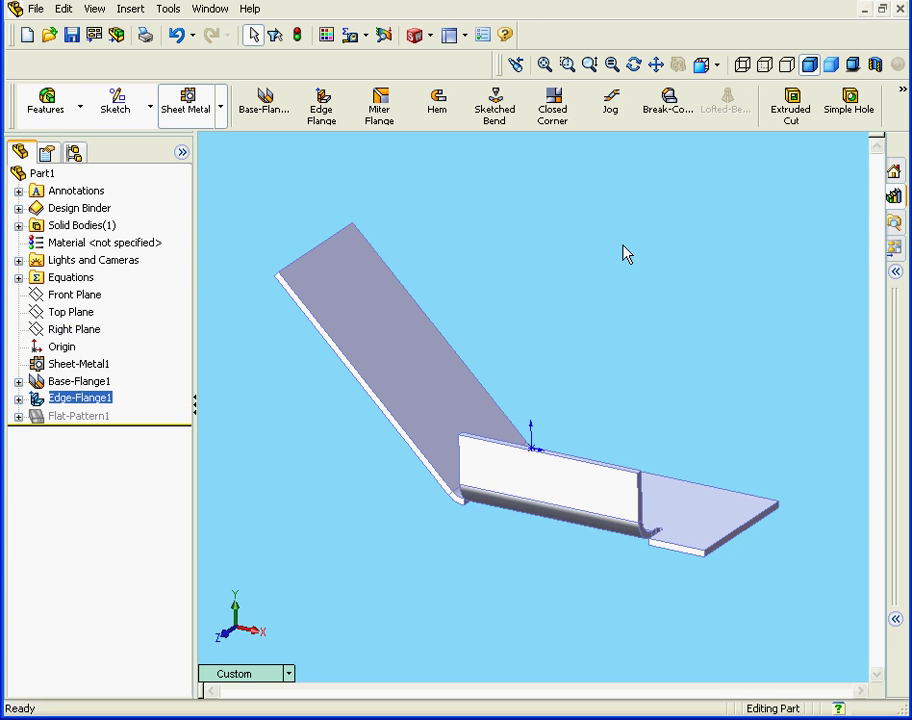
Orbit and zoom in on the rounded relief notch at the partial flange's end.
{"action": "middle_click_drag", "start_coordinate": [568, 478], "coordinate": [721, 403]}
{"action": "scroll", "coordinate": [702, 360], "scroll_direction": "down", "scroll_amount": 2}
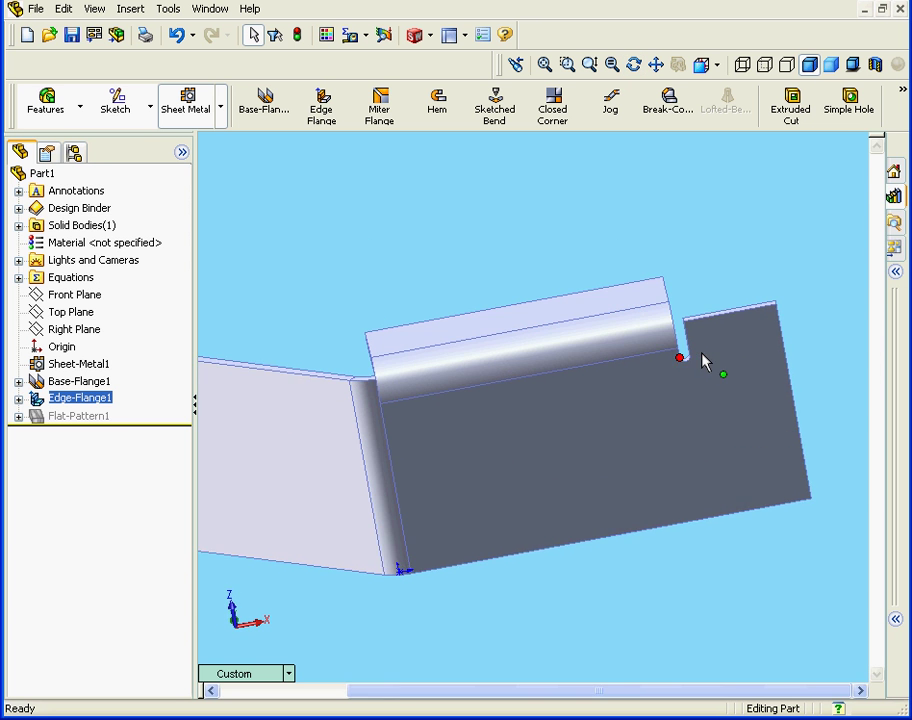
{"action": "scroll", "coordinate": [702, 360], "scroll_direction": "down", "scroll_amount": 4}
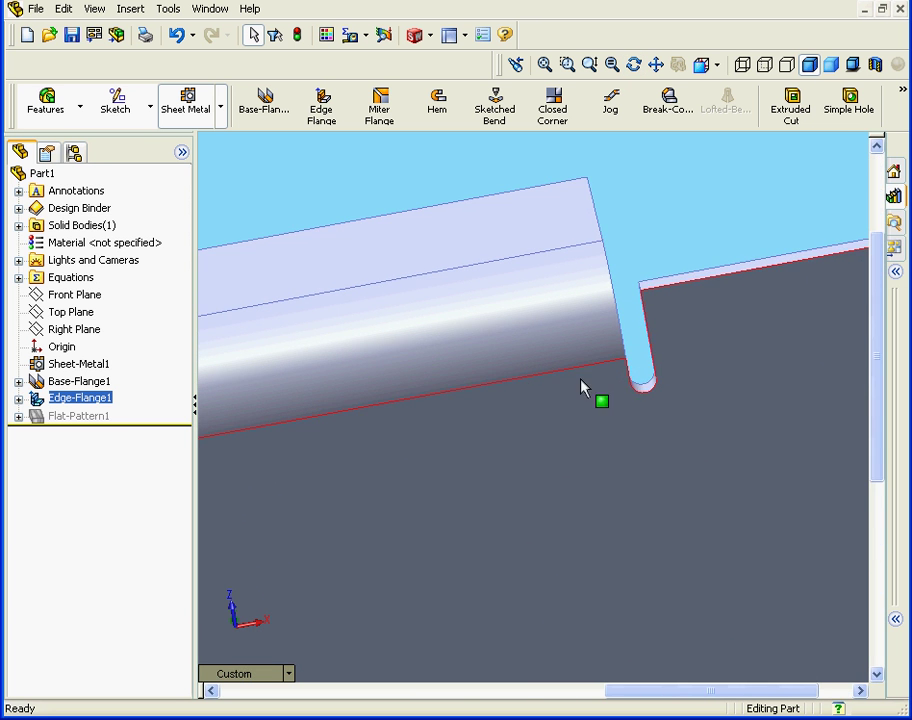
{"action": "middle_click_drag", "start_coordinate": [585, 388], "coordinate": [509, 338]}
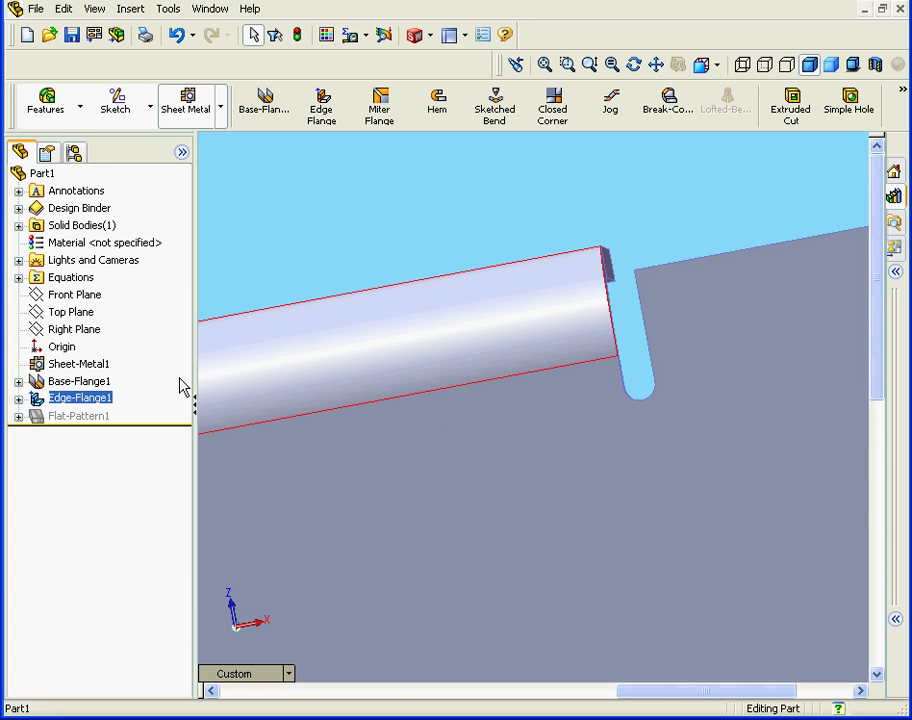
Open the Sheet-Metal1 feature for editing from the FeatureManager tree.
{"action": "left_click", "coordinate": [80, 366], "text": "ctrl"}
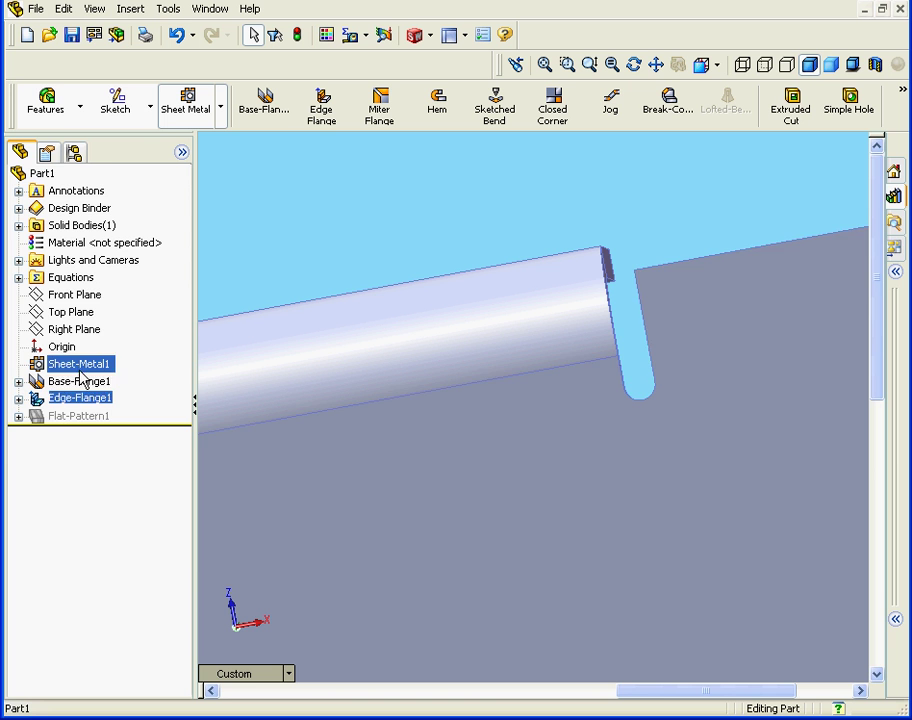
{"action": "left_click", "coordinate": [72, 400]}
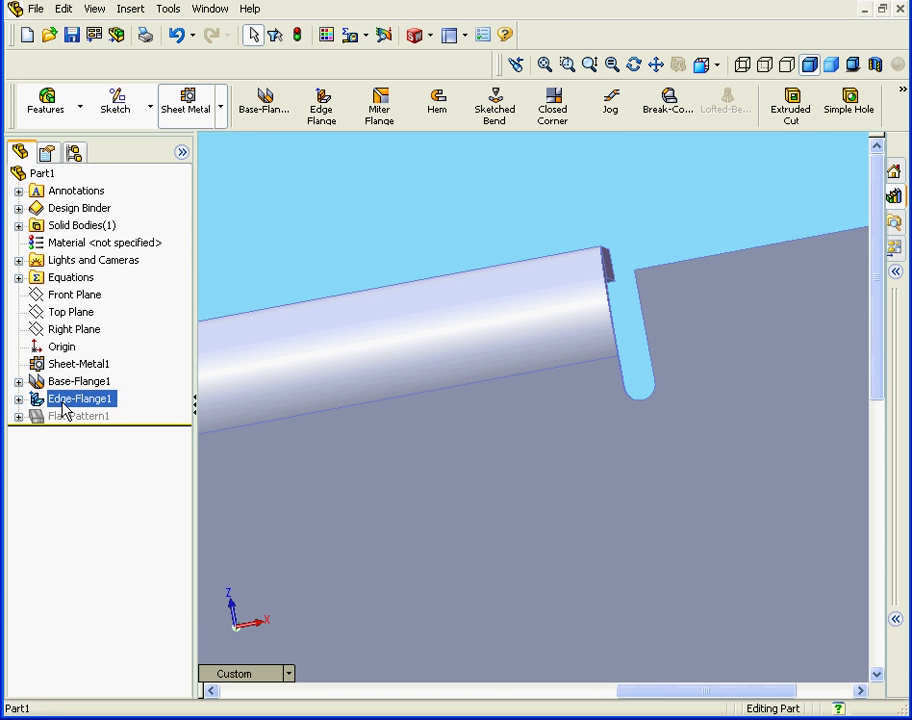
{"action": "left_click", "coordinate": [68, 368], "text": "ctrl"}
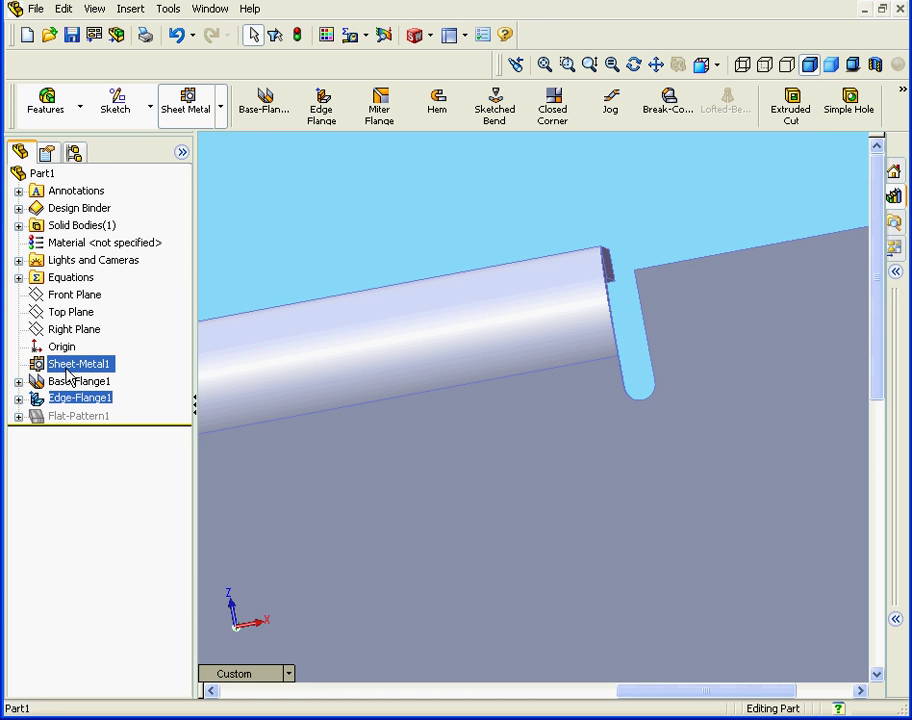
{"action": "right_click", "coordinate": [69, 367]}
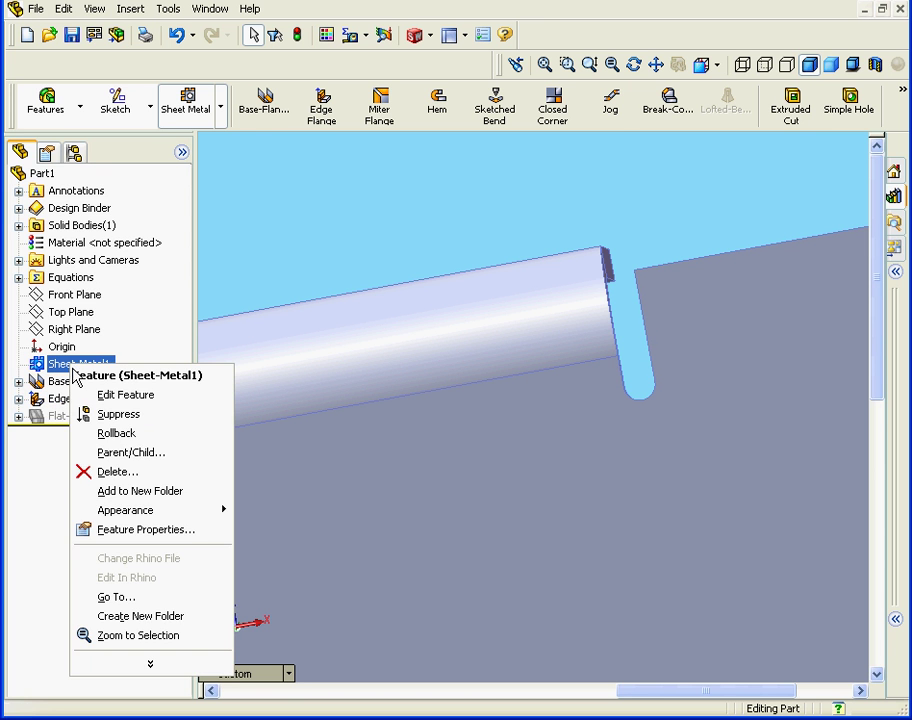
{"action": "left_click", "coordinate": [120, 396]}
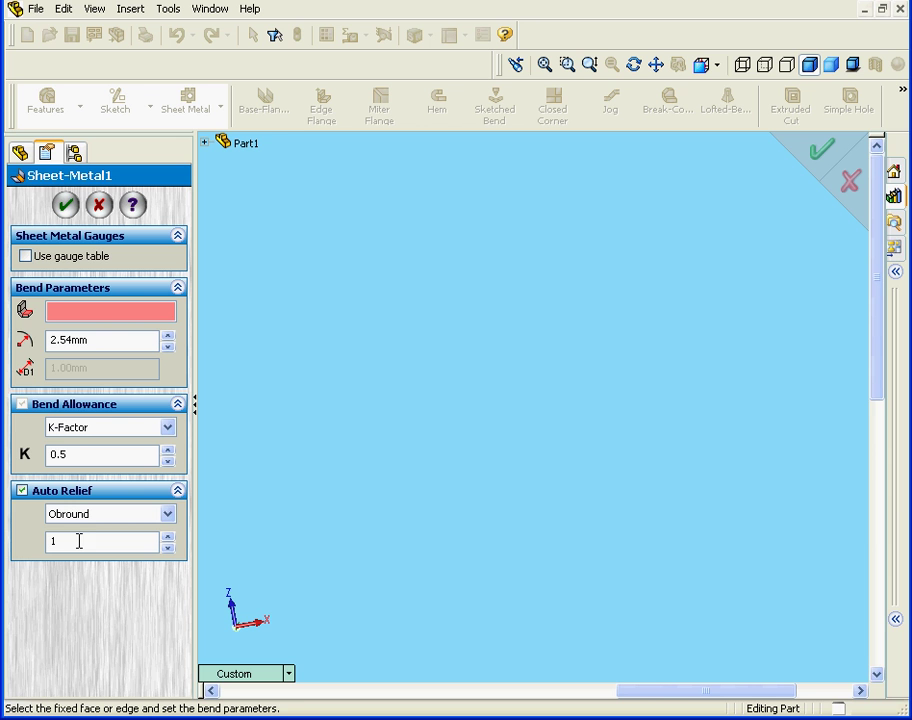
Change Sheet-Metal1's auto relief ratio to 0.5 and apply the edit.
{"action": "double_click", "coordinate": [68, 545]}
{"action": "type", "text": ".5"}
{"action": "key", "text": "Return"}
{"action": "left_click", "coordinate": [66, 206]}
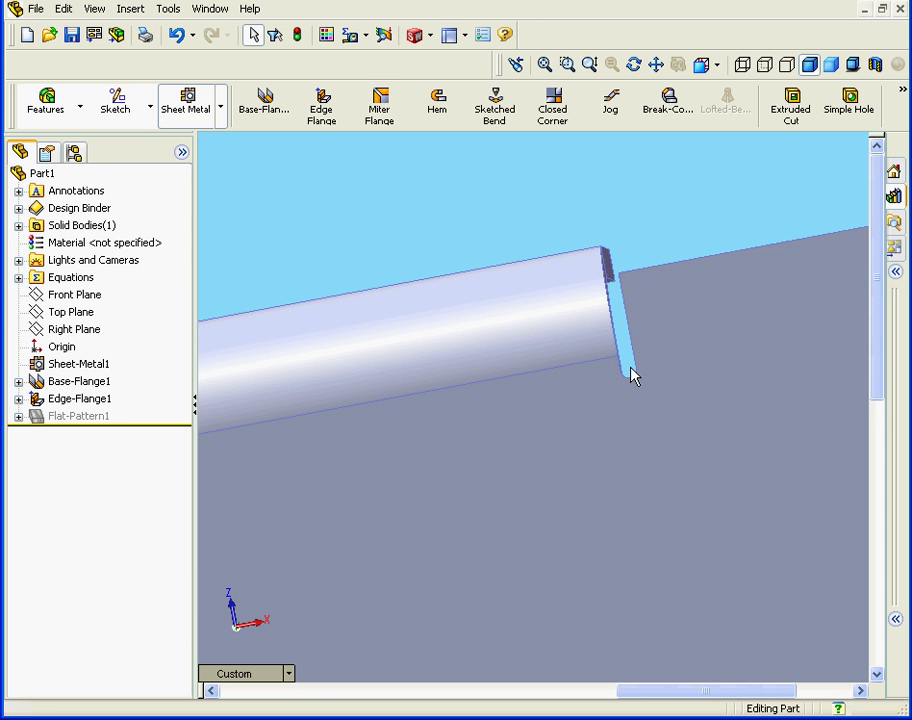
{"action": "scroll", "coordinate": [630, 375], "scroll_direction": "down", "scroll_amount": 3}
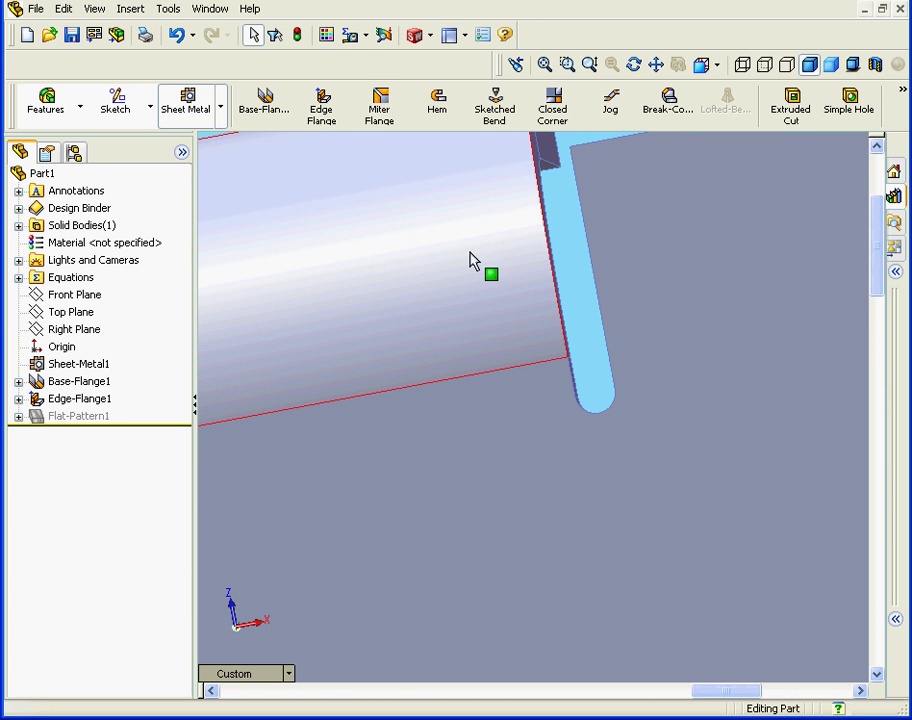
Measure the obround relief's width between its two corner points: 0.50 mm.
{"action": "left_click", "coordinate": [352, 40]}
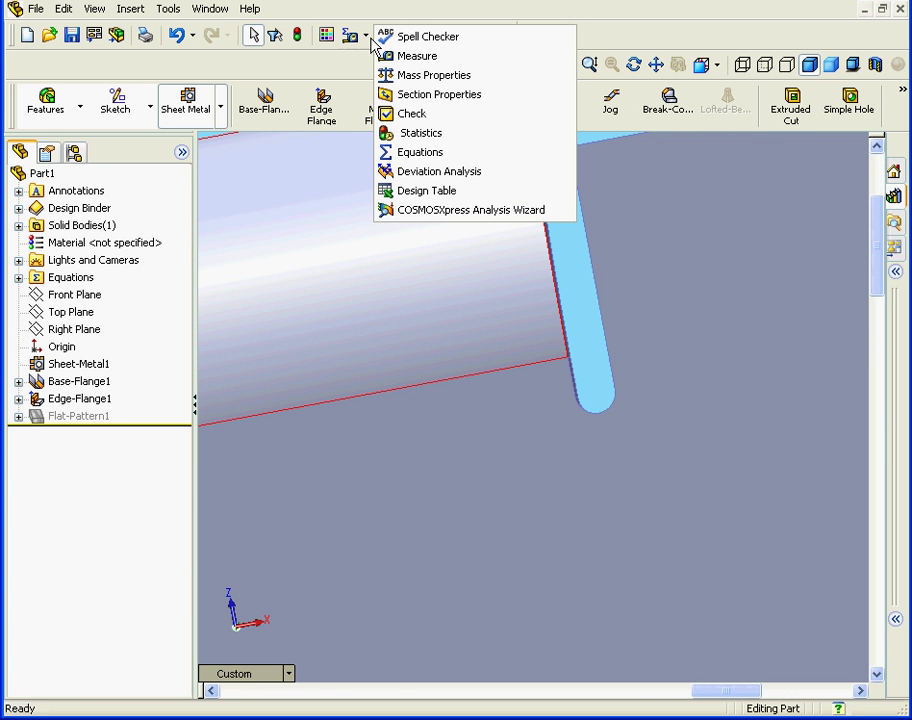
{"action": "left_click", "coordinate": [405, 56]}
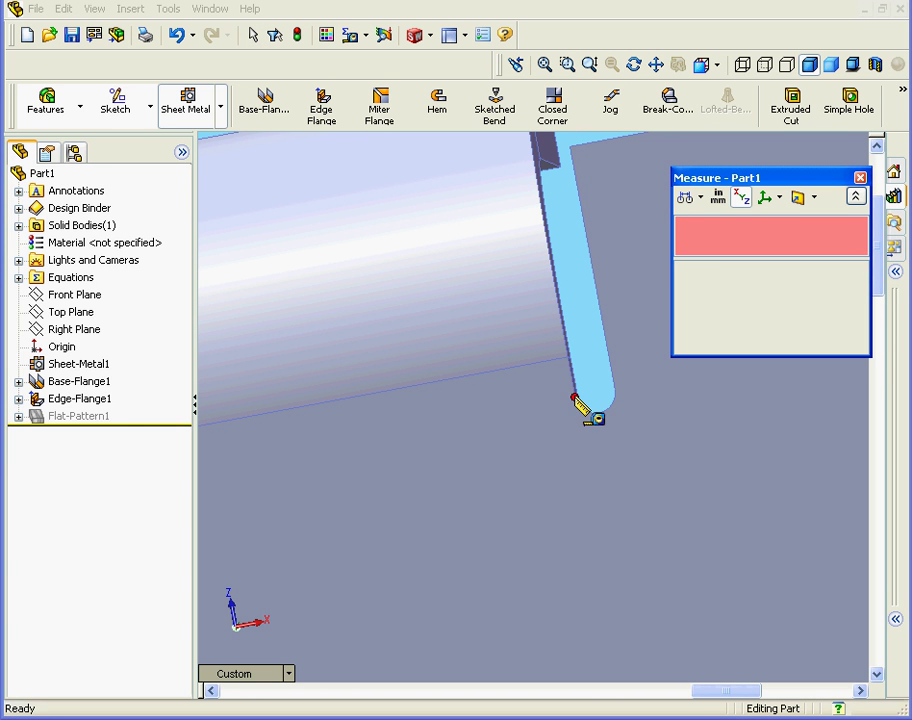
{"action": "left_click", "coordinate": [574, 397]}
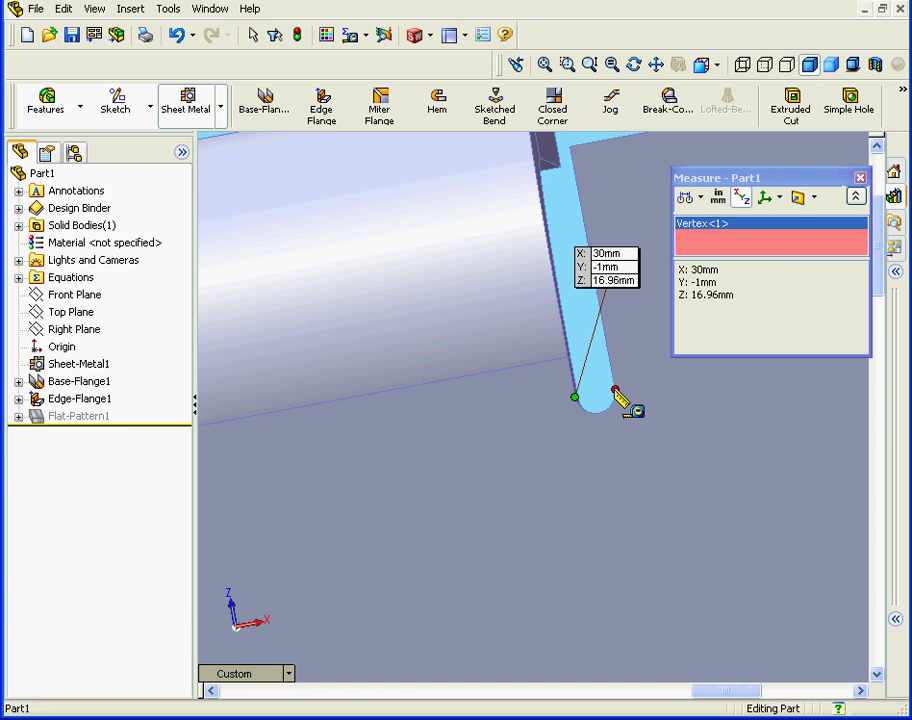
{"action": "left_click", "coordinate": [615, 391]}
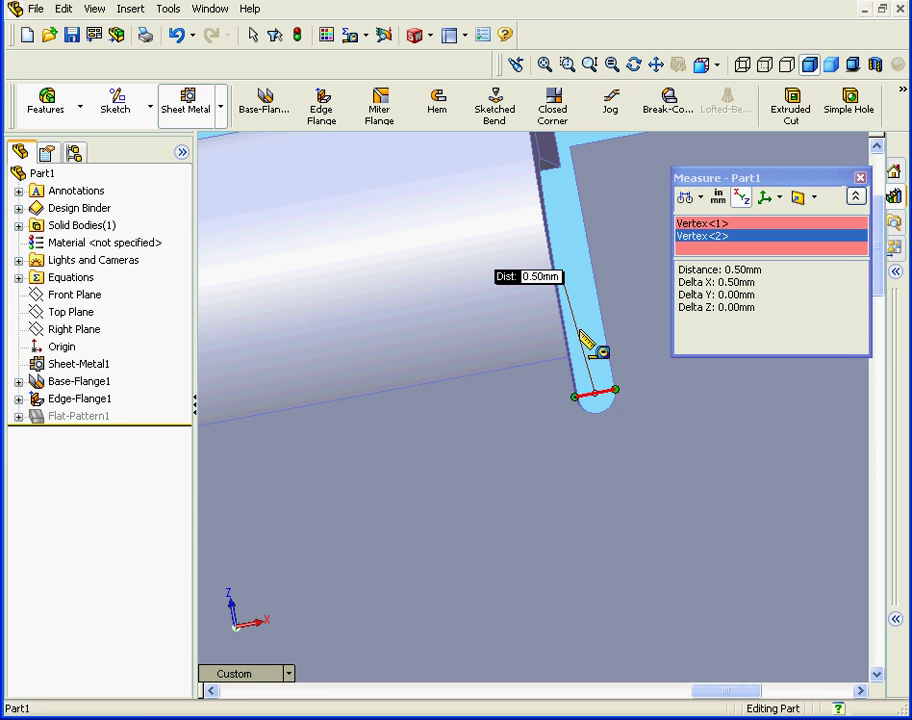
Measure the relief's side edge at 0.50 mm, clear the selection, and close Measure.
{"action": "right_click", "coordinate": [580, 294]}
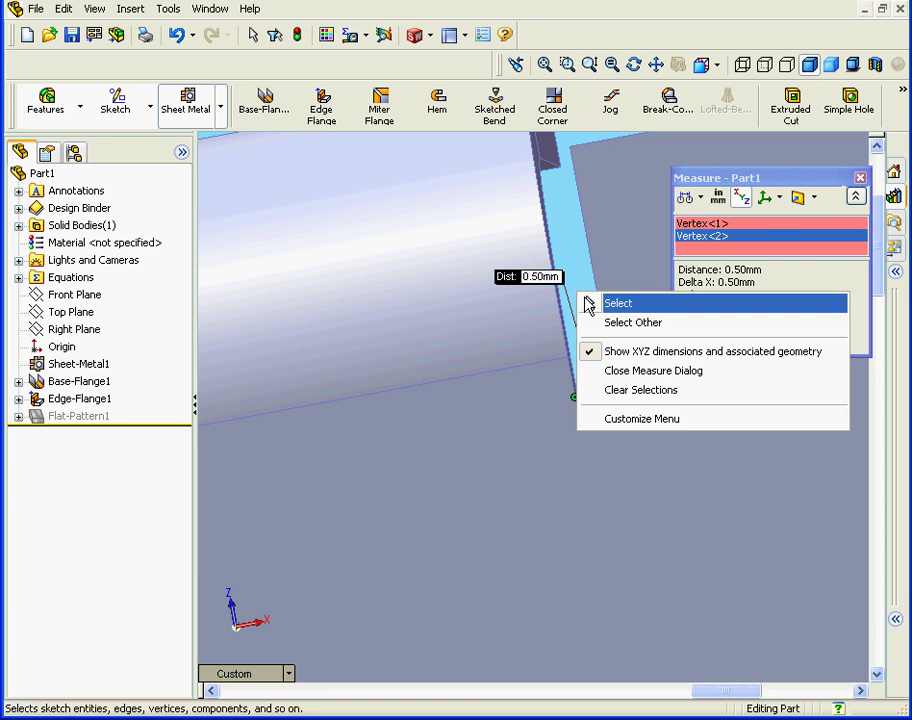
{"action": "left_click", "coordinate": [677, 391]}
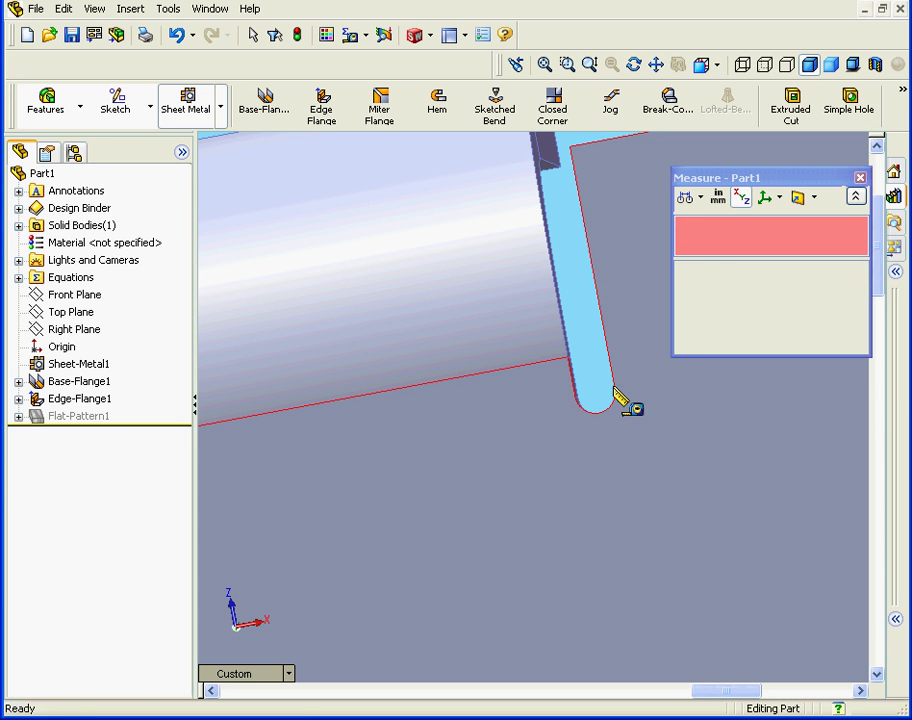
{"action": "left_click", "coordinate": [572, 374]}
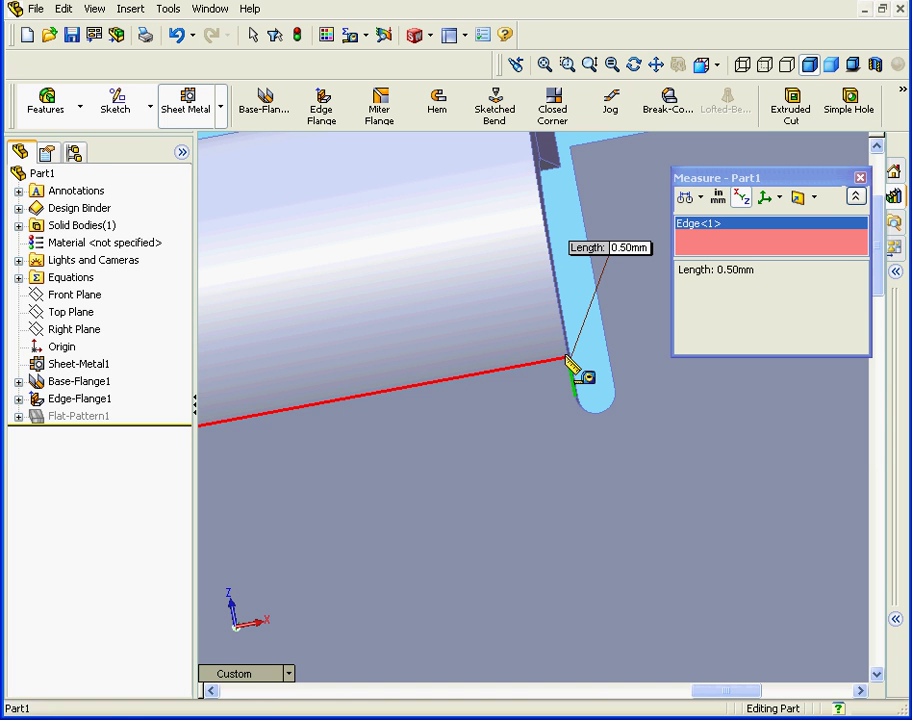
{"action": "right_click", "coordinate": [597, 357]}
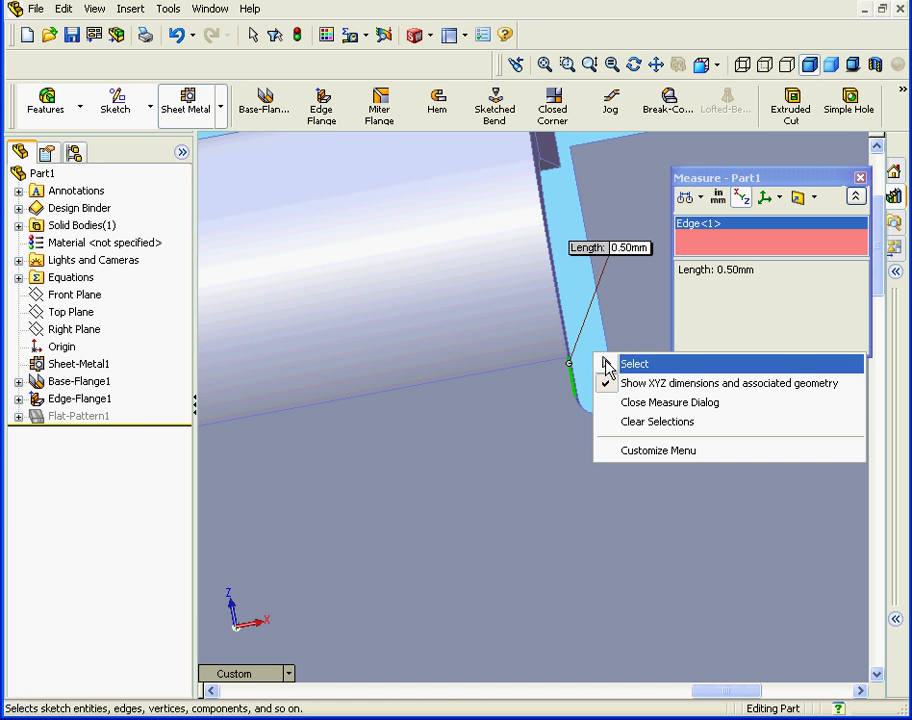
{"action": "left_click", "coordinate": [645, 421]}
{"action": "left_click", "coordinate": [860, 177]}
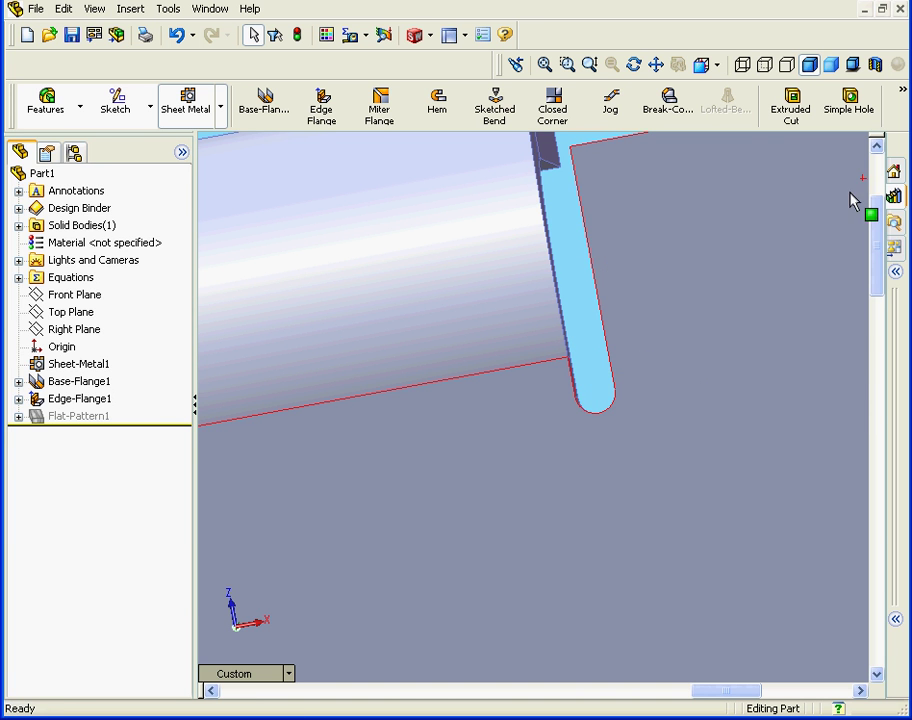
Switch Sheet-Metal1's auto relief to Rectangular with a ratio of 1.
{"action": "right_click", "coordinate": [88, 366]}
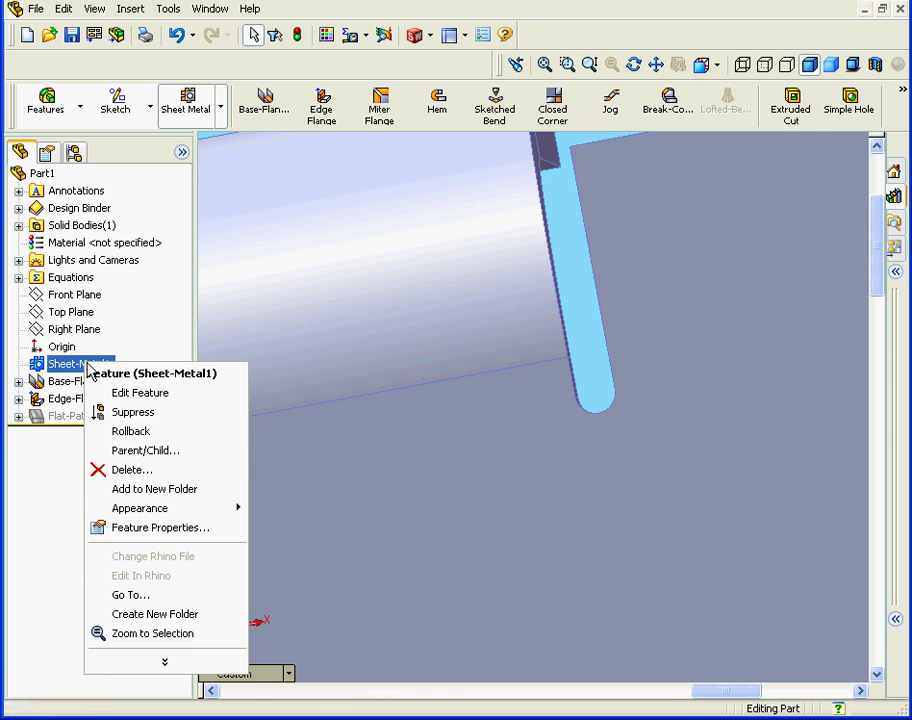
{"action": "left_click", "coordinate": [145, 393]}
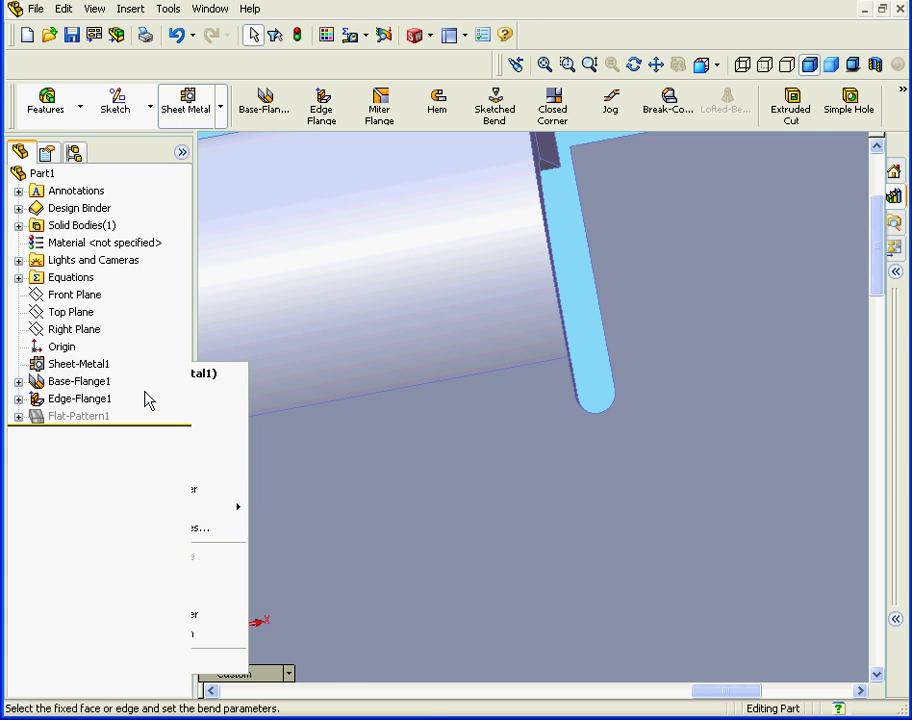
{"action": "left_click", "coordinate": [167, 514]}
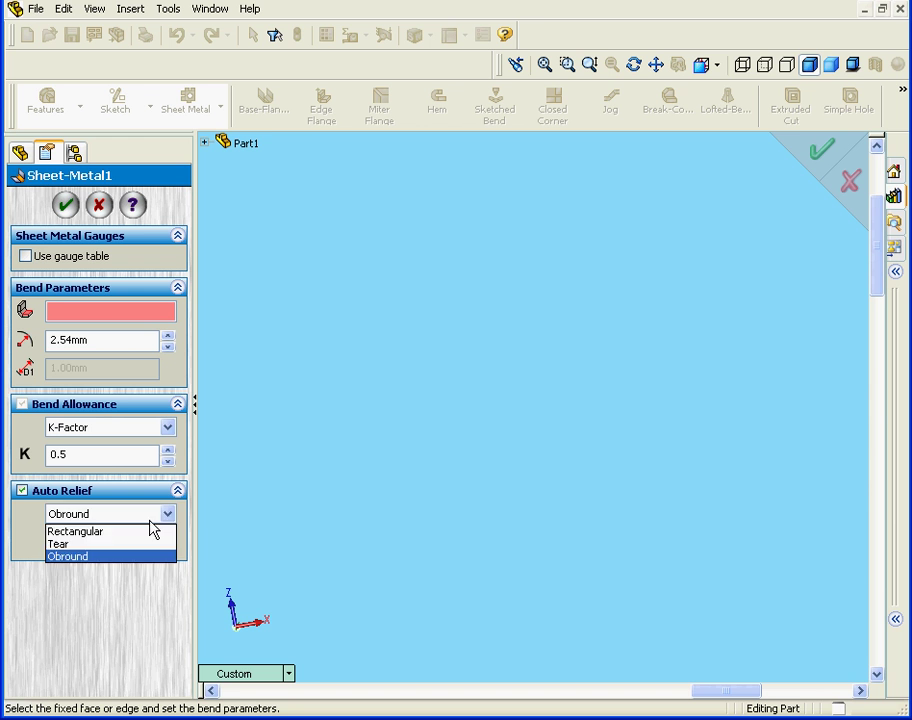
{"action": "left_click", "coordinate": [137, 531]}
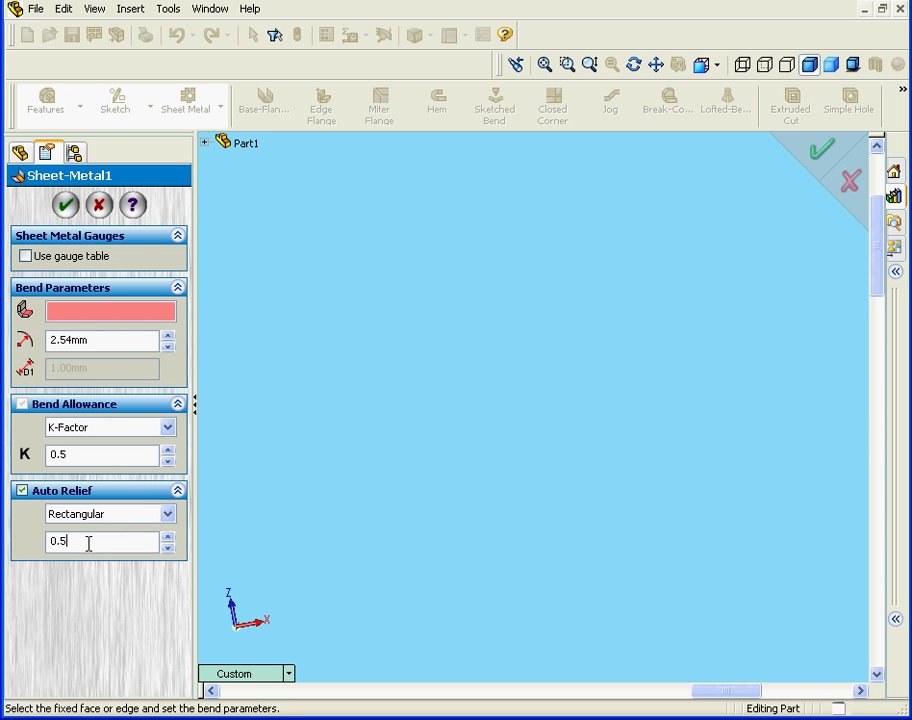
{"action": "left_click_drag", "start_coordinate": [88, 541], "coordinate": [46, 540]}
{"action": "type", "text": "1"}
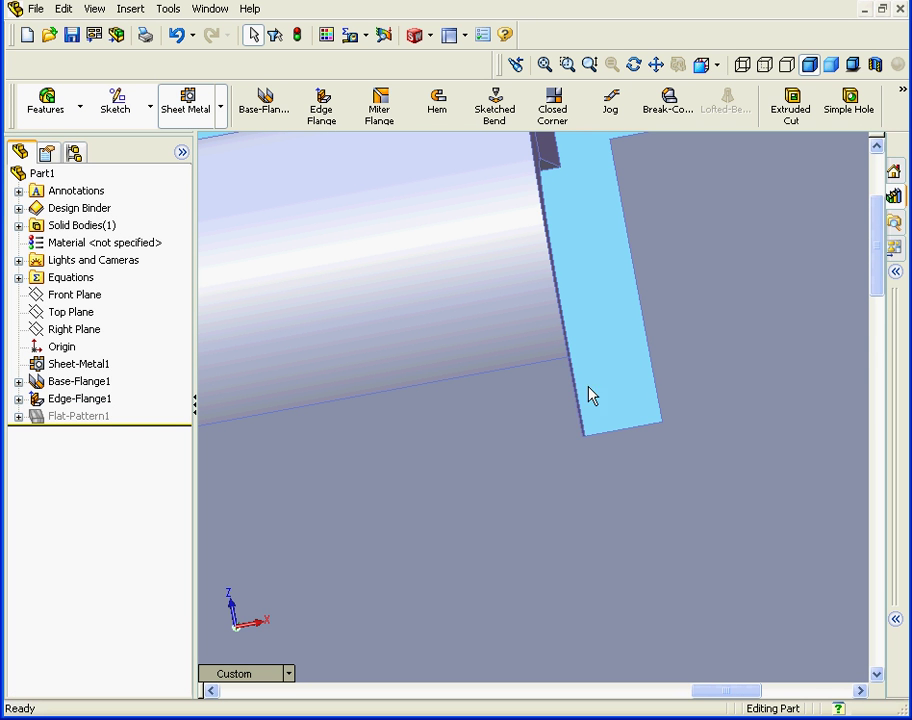
Measure the rectangular relief's side and bottom edges, both 1 mm, then close Measure.
{"action": "left_click", "coordinate": [364, 38]}
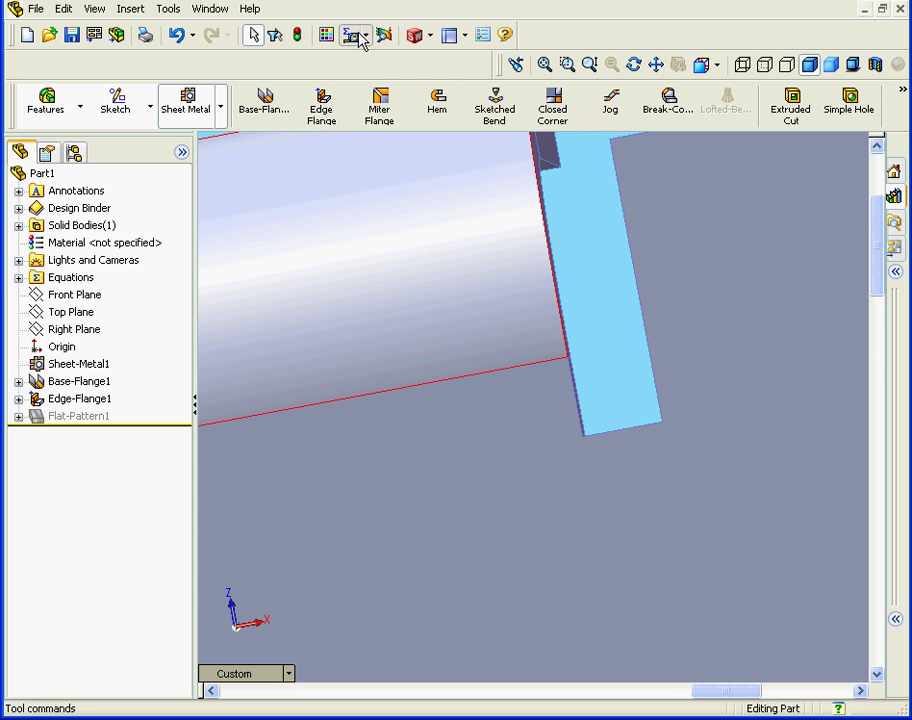
{"action": "left_click", "coordinate": [431, 64]}
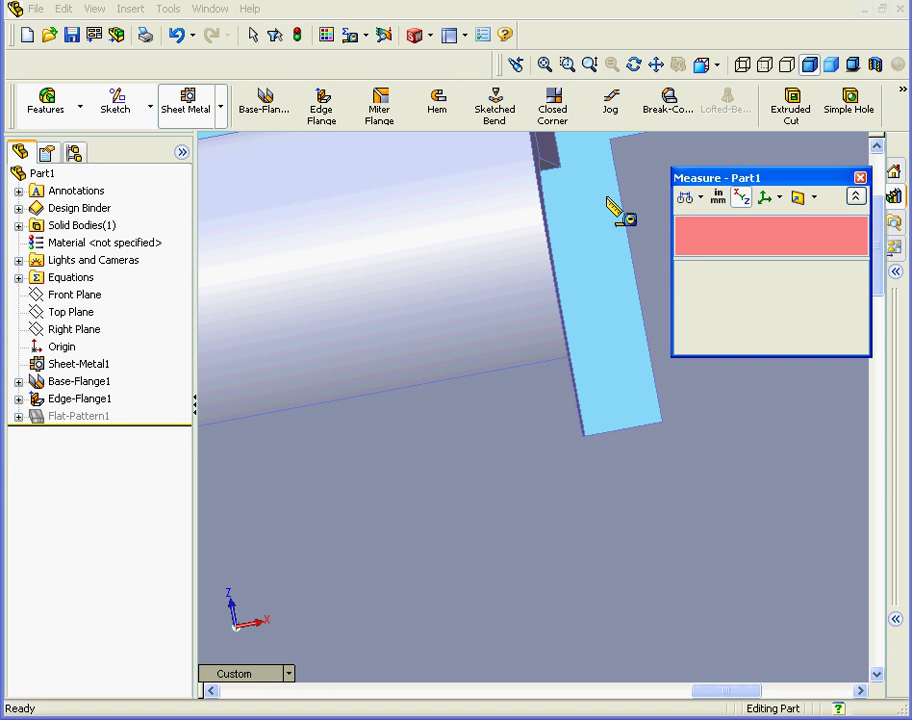
{"action": "left_click", "coordinate": [580, 422]}
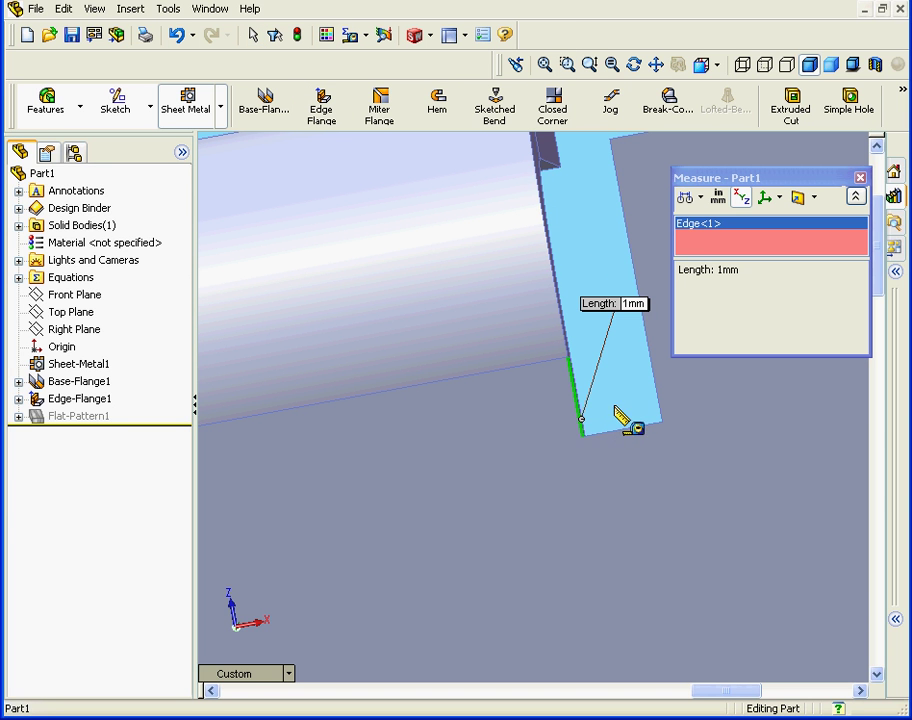
{"action": "right_click", "coordinate": [577, 299]}
{"action": "left_click", "coordinate": [667, 366]}
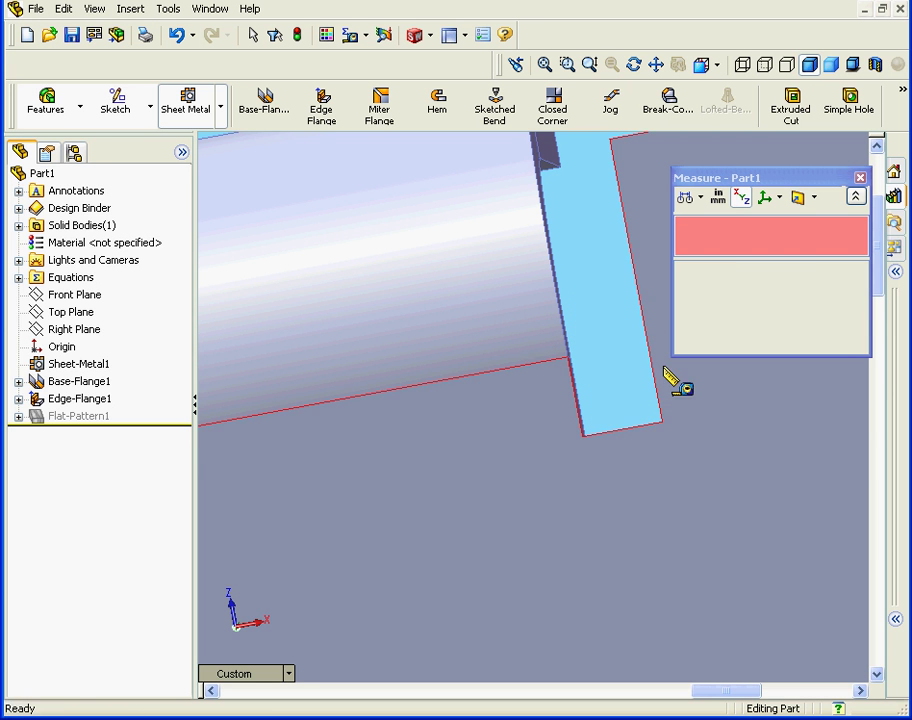
{"action": "left_click", "coordinate": [622, 430]}
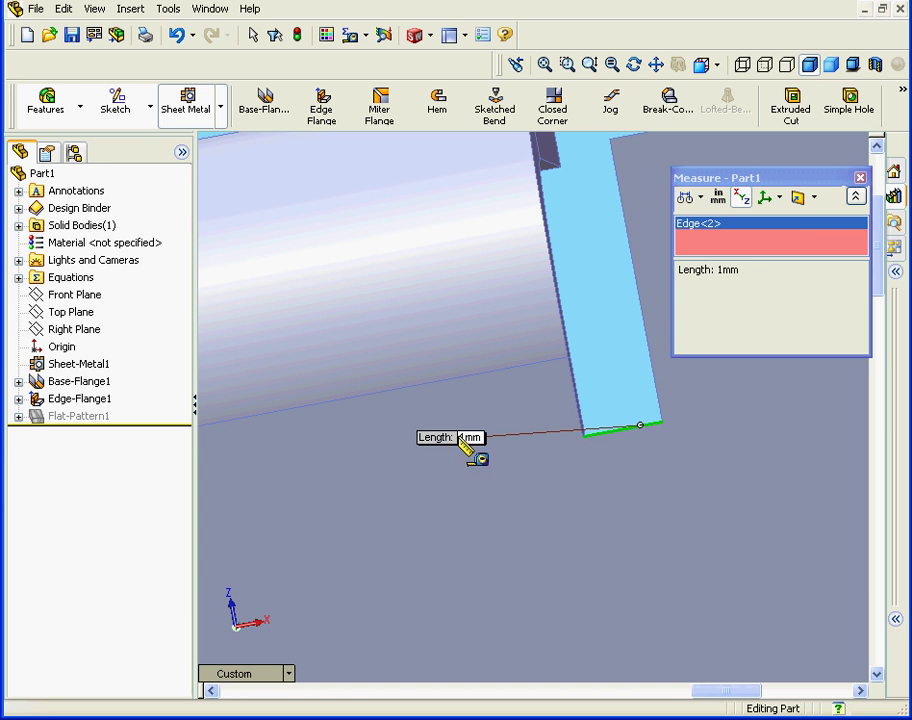
{"action": "left_click", "coordinate": [860, 178]}
{"action": "left_click", "coordinate": [69, 366]}
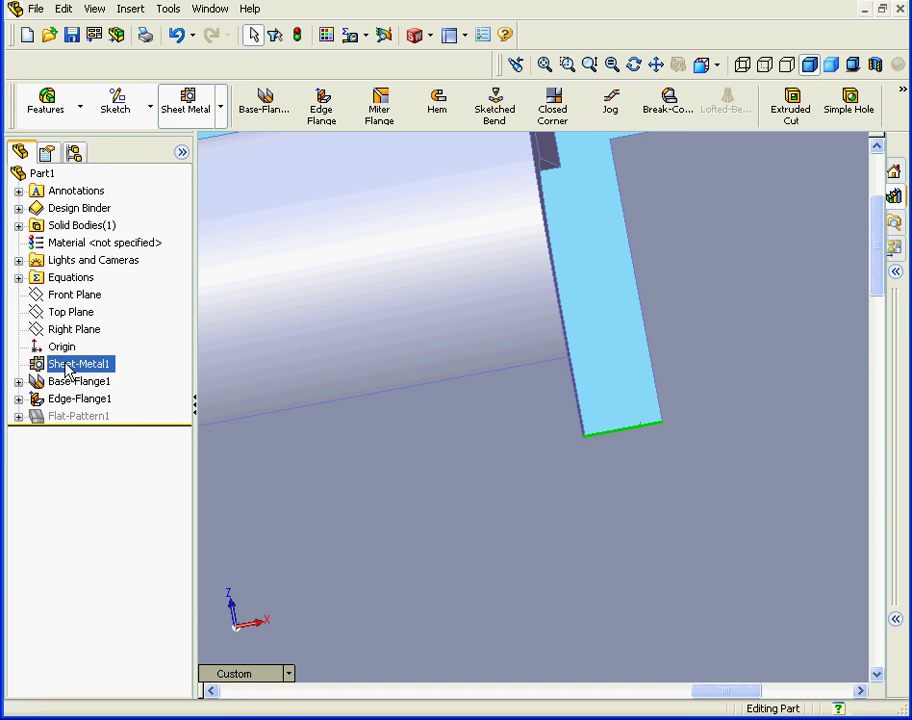
Change the Sheet-Metal1 auto relief type from Rectangular to Tear.
{"action": "right_click", "coordinate": [68, 368]}
{"action": "left_click", "coordinate": [100, 393]}
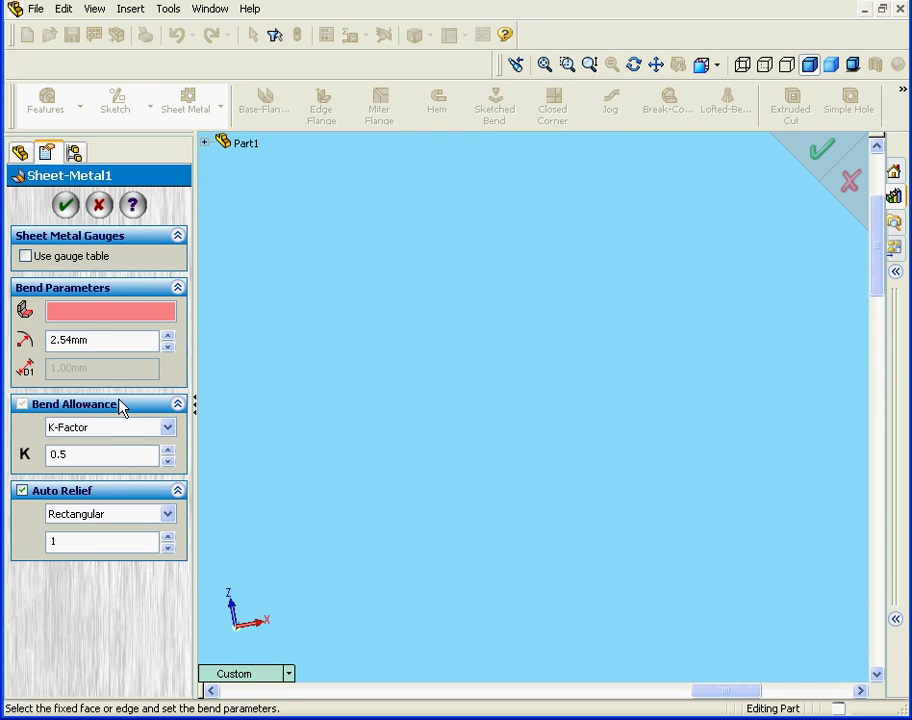
{"action": "left_click", "coordinate": [168, 515]}
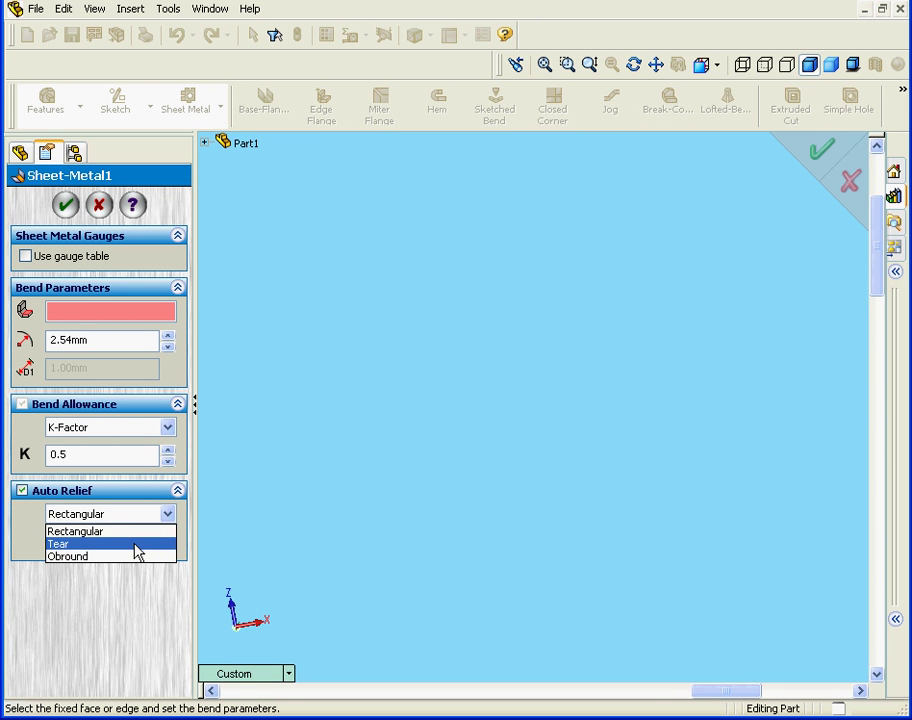
{"action": "left_click", "coordinate": [136, 546]}
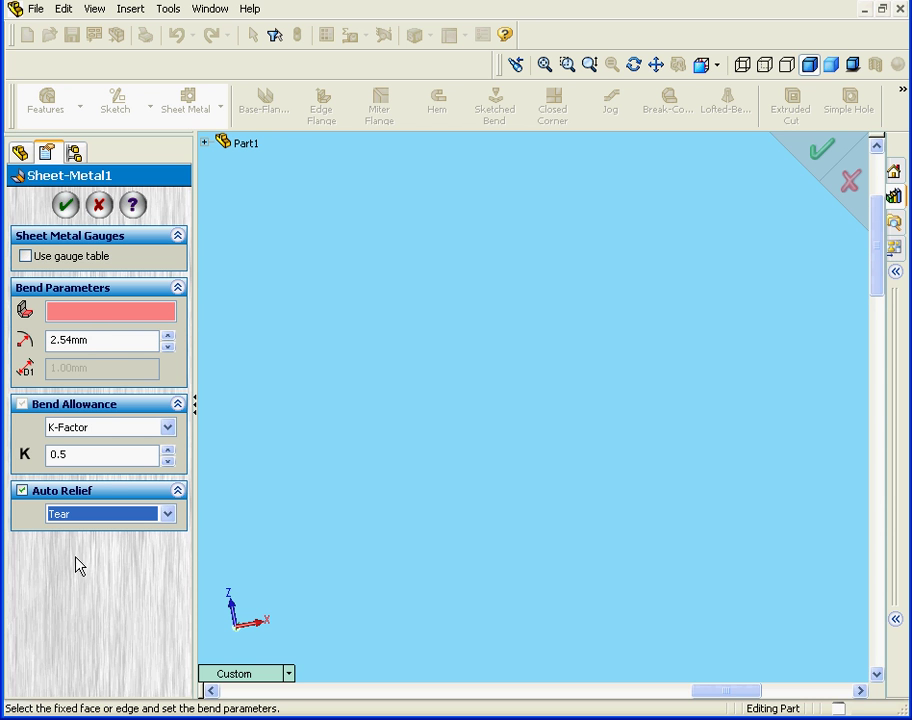
{"action": "left_click", "coordinate": [66, 206]}
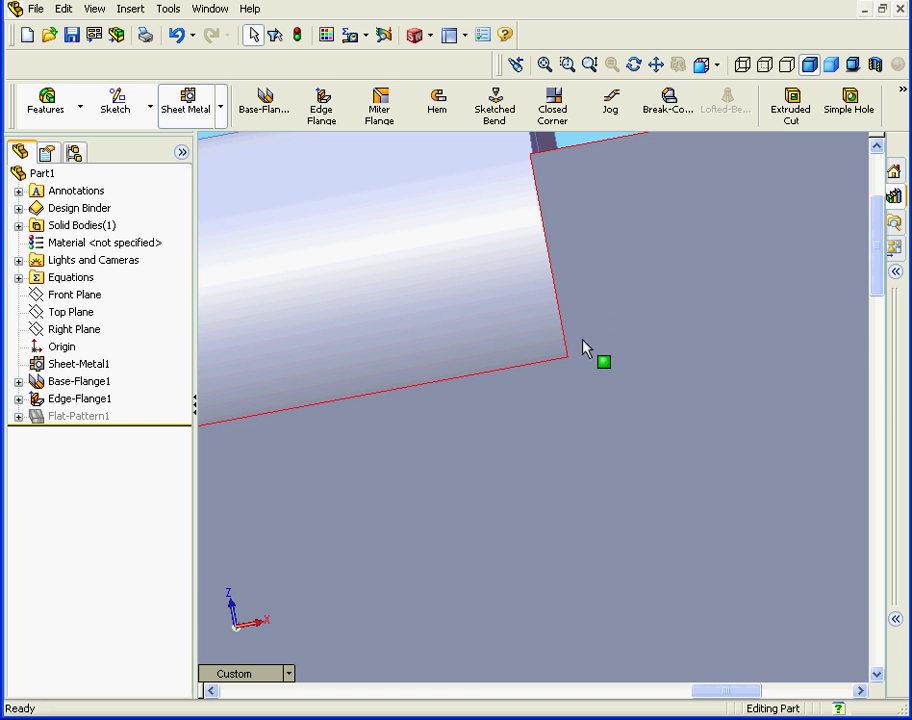
{"action": "mouse_move", "coordinate": [578, 305]}
{"action": "middle_mouse_down"}
{"action": "mouse_move", "coordinate": [615, 334]}
{"action": "mouse_move", "coordinate": [619, 326]}
{"action": "mouse_move", "coordinate": [590, 309]}
{"action": "middle_mouse_up"}
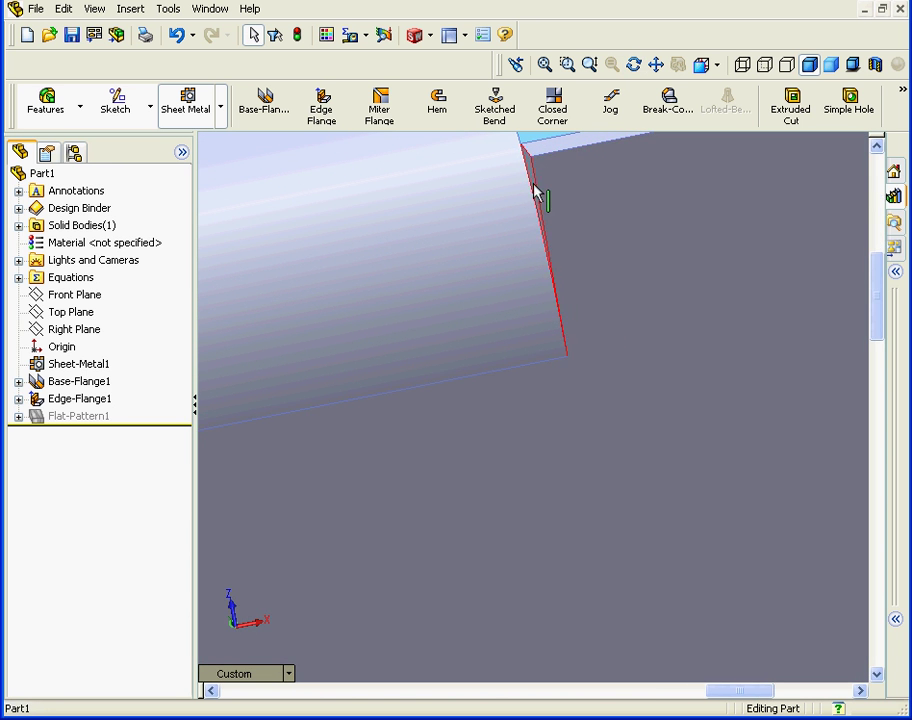
{"action": "scroll", "coordinate": [568, 309], "scroll_direction": "up", "scroll_amount": 3}
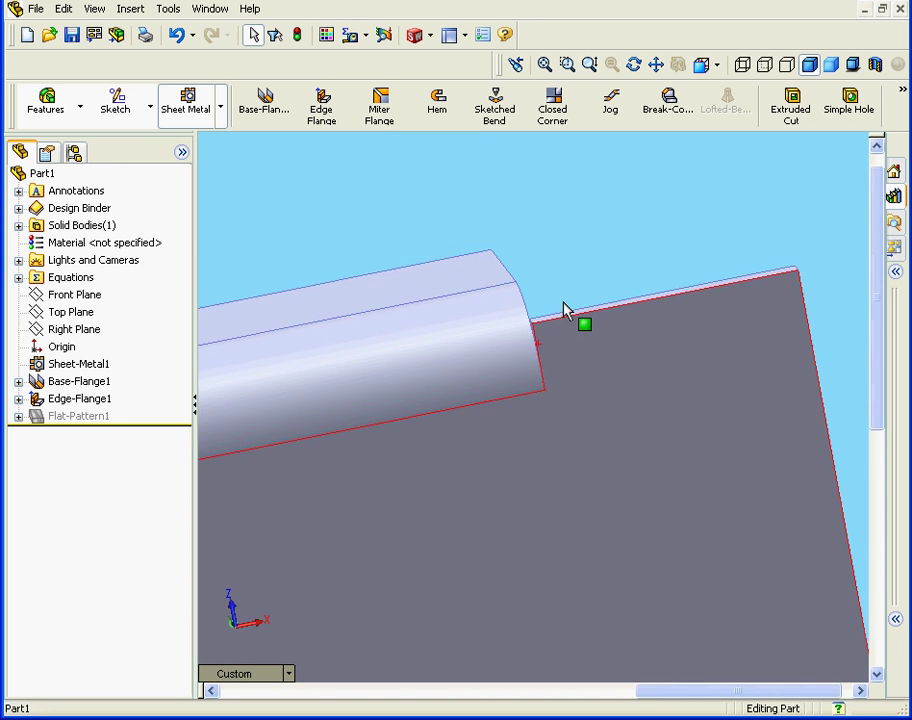
{"action": "mouse_move", "coordinate": [549, 352]}
{"action": "middle_mouse_down"}
{"action": "mouse_move", "coordinate": [576, 350]}
{"action": "mouse_move", "coordinate": [523, 364]}
{"action": "mouse_move", "coordinate": [560, 354]}
{"action": "mouse_move", "coordinate": [565, 362]}
{"action": "middle_mouse_up"}
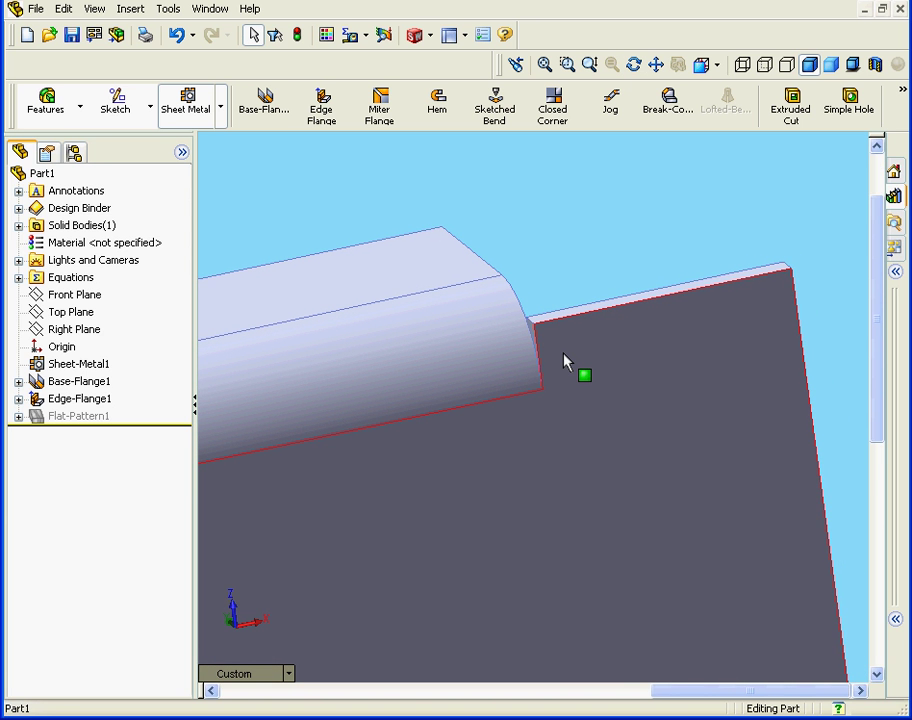